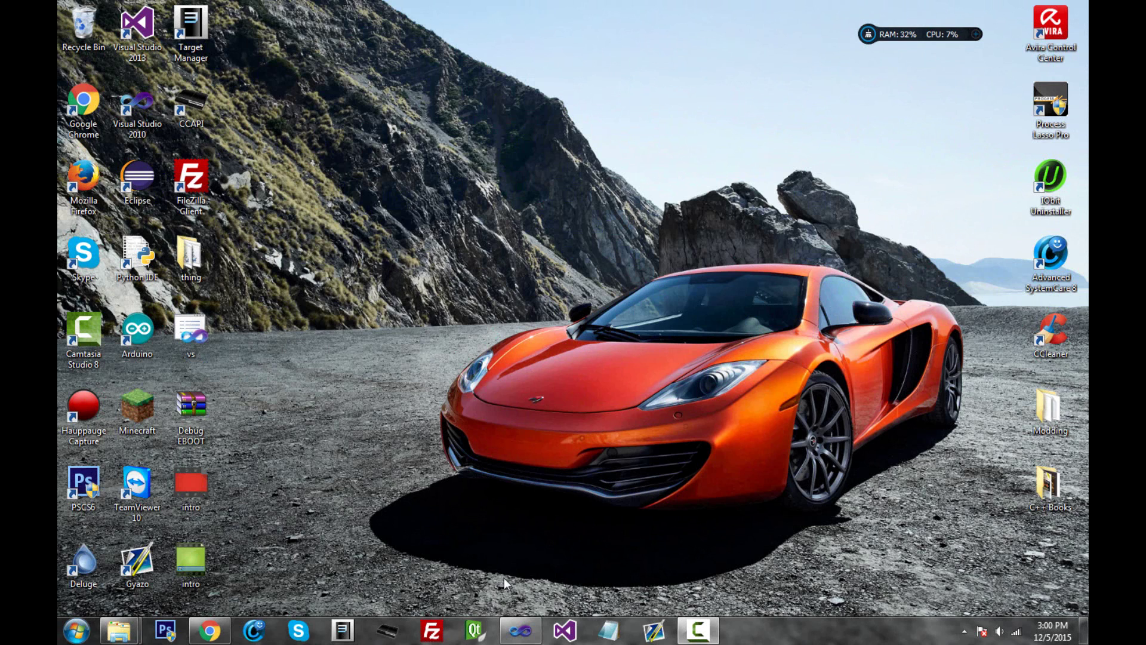
Clear Visual Studio off the screen and open the Libraries file browser
click(520, 629)
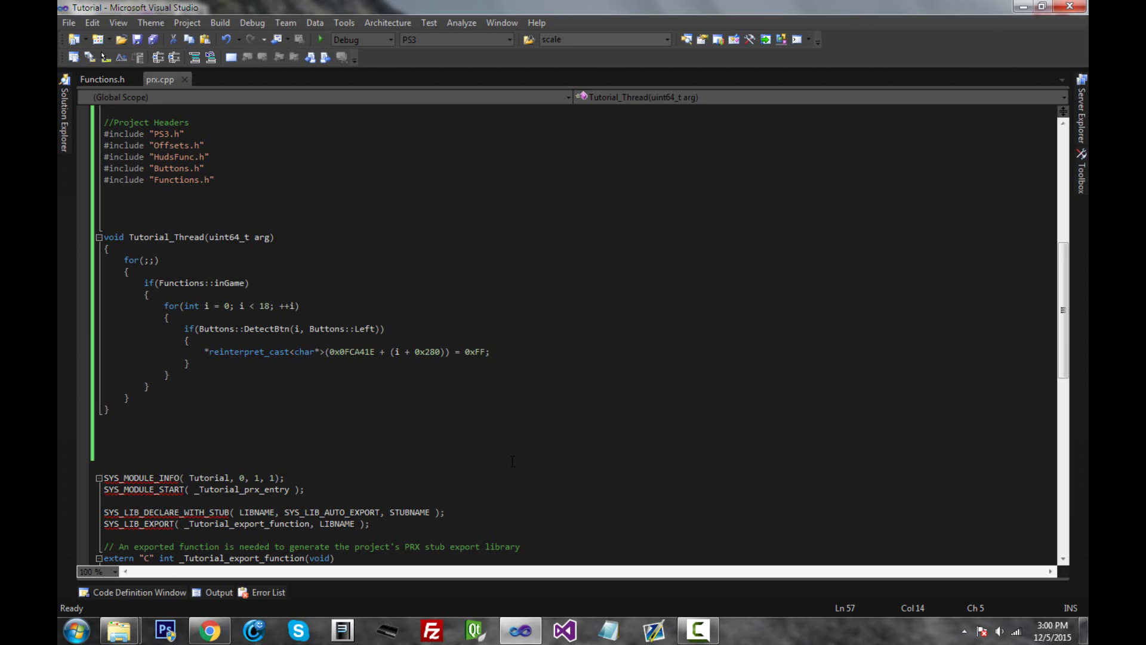
key(super+d)
mouse_move(123, 623)
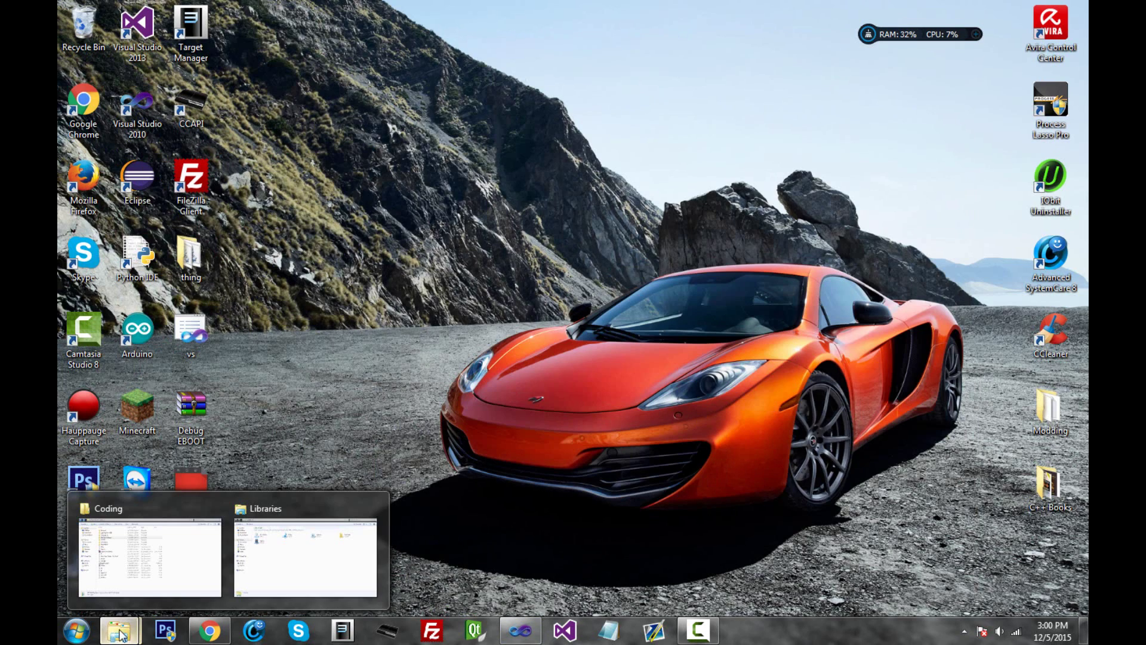
click(346, 540)
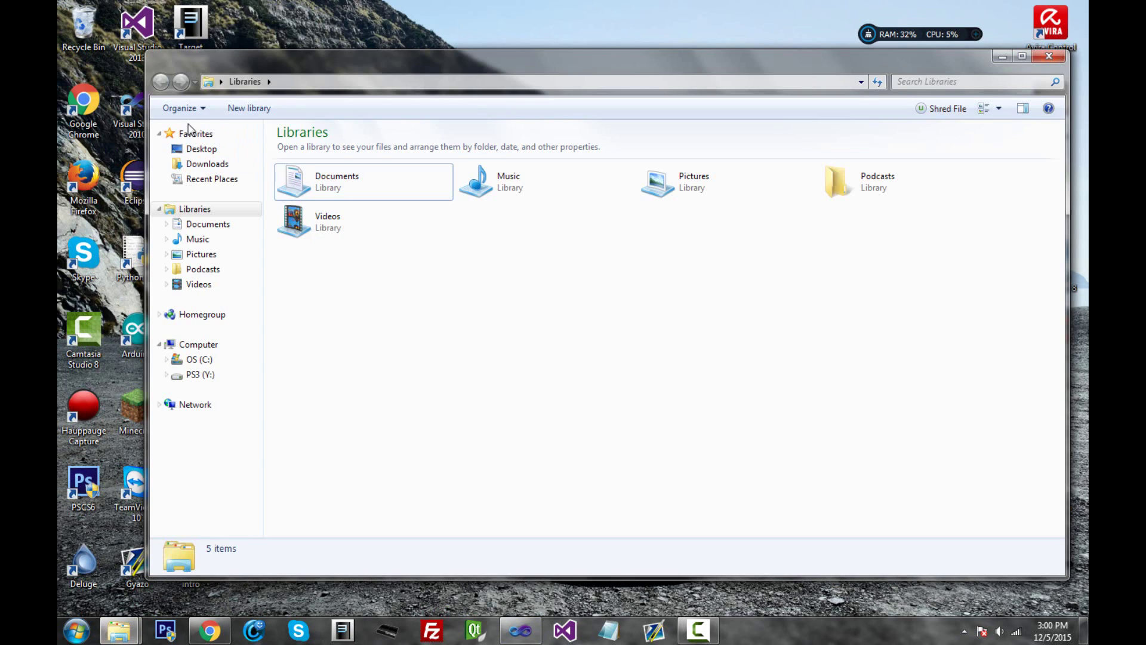
drag(296, 70, 263, 43)
Browse Documents > Visual Studio 2010 > Projects > Tutorial > PS3_Debug, select Tutorial.sprx, then minimize
double_click(289, 158)
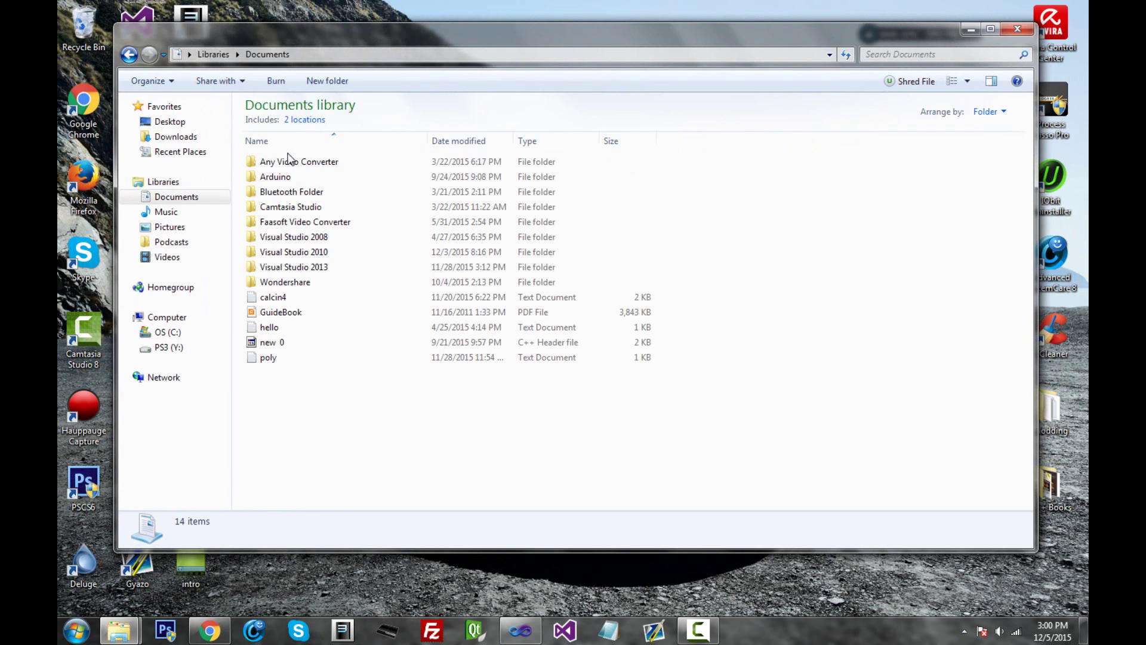
double_click(289, 252)
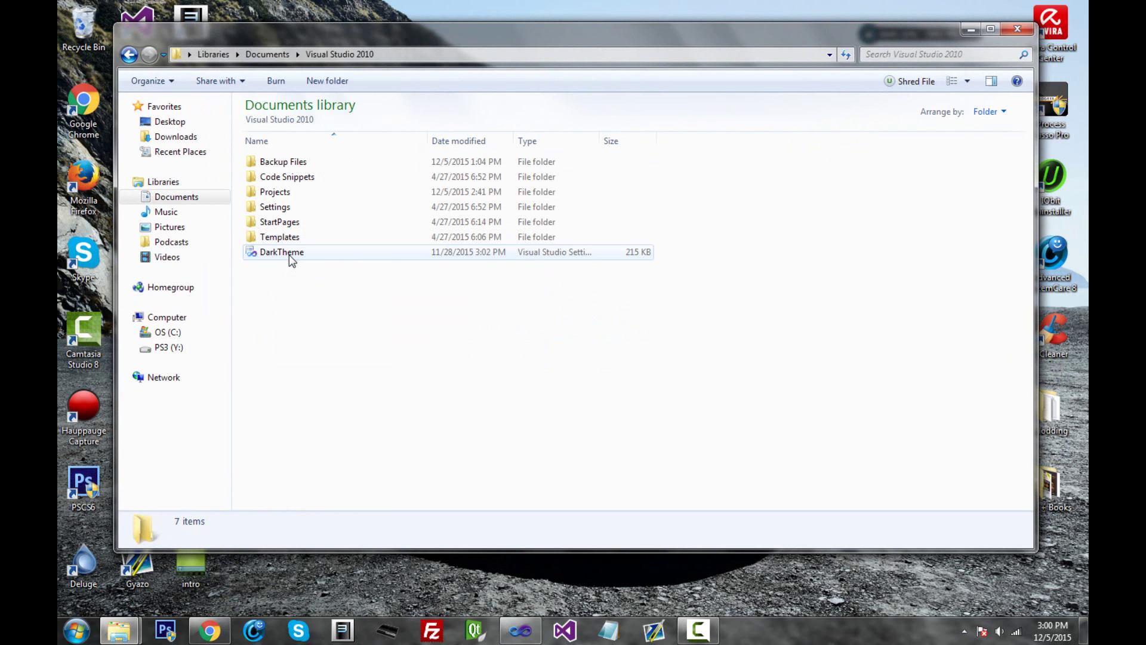
double_click(299, 194)
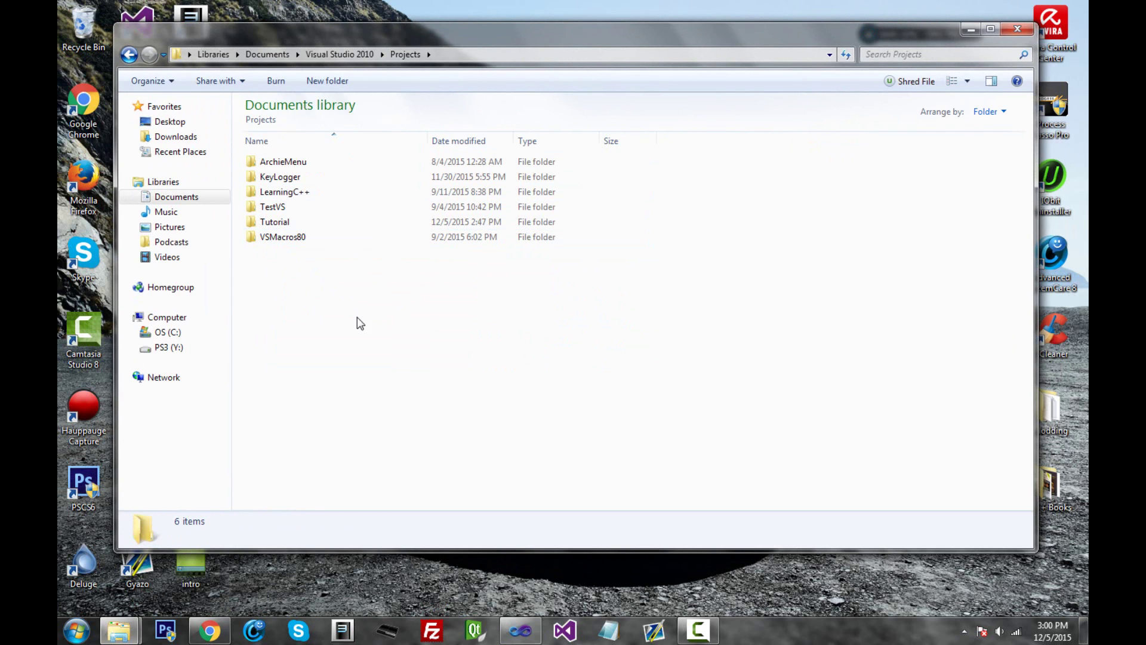
double_click(276, 221)
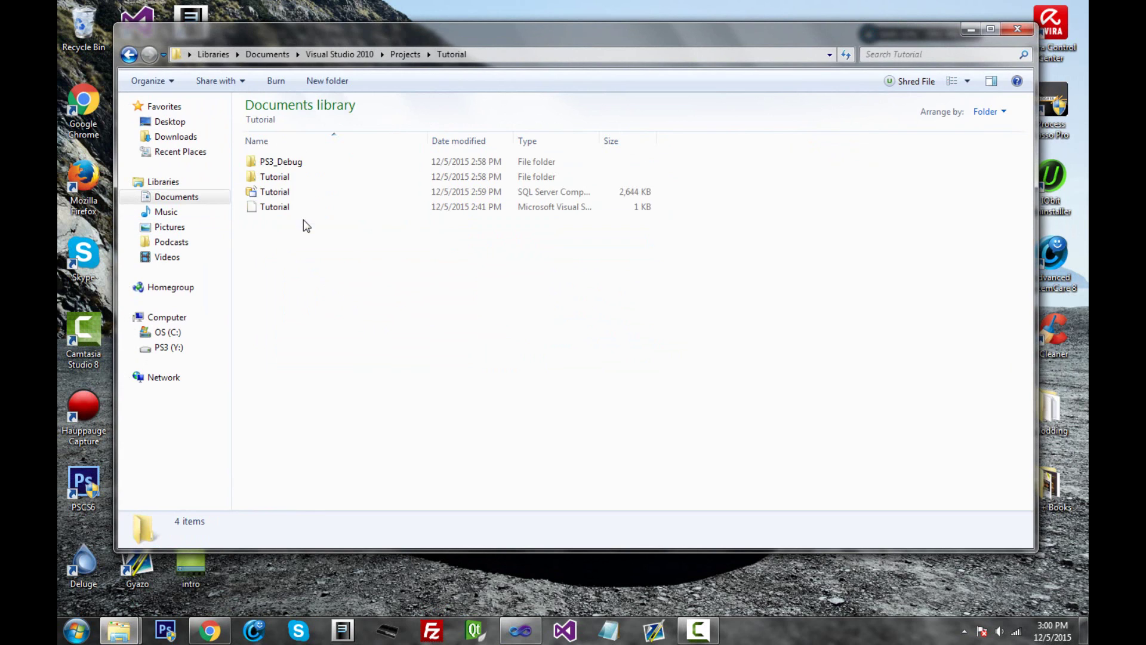
double_click(272, 166)
click(295, 182)
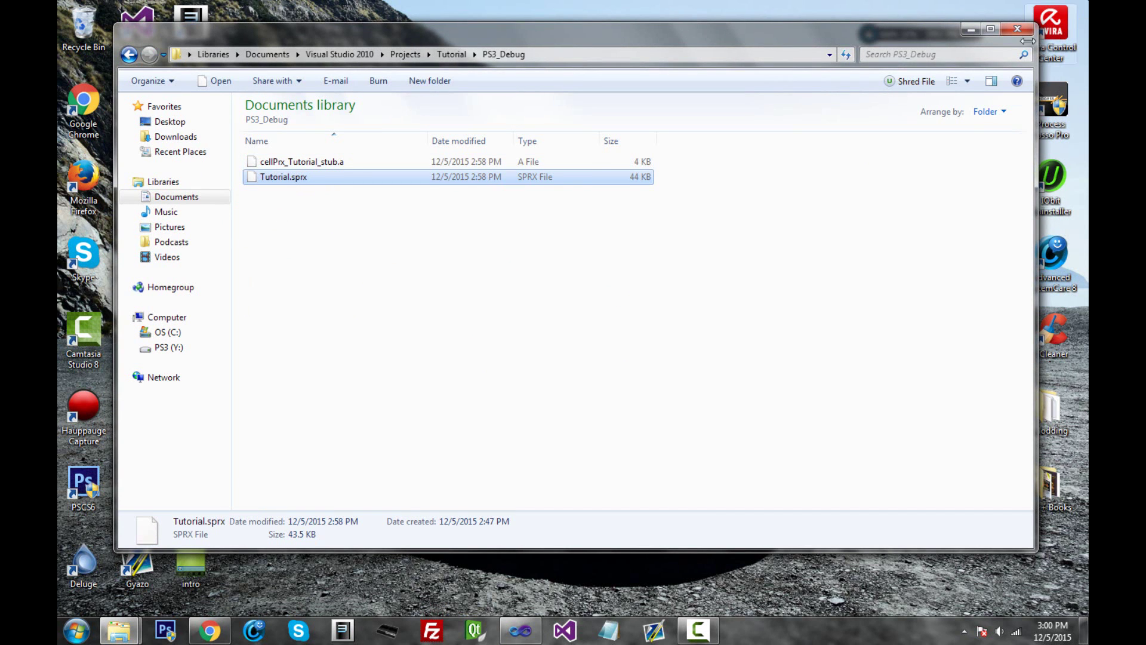
click(971, 28)
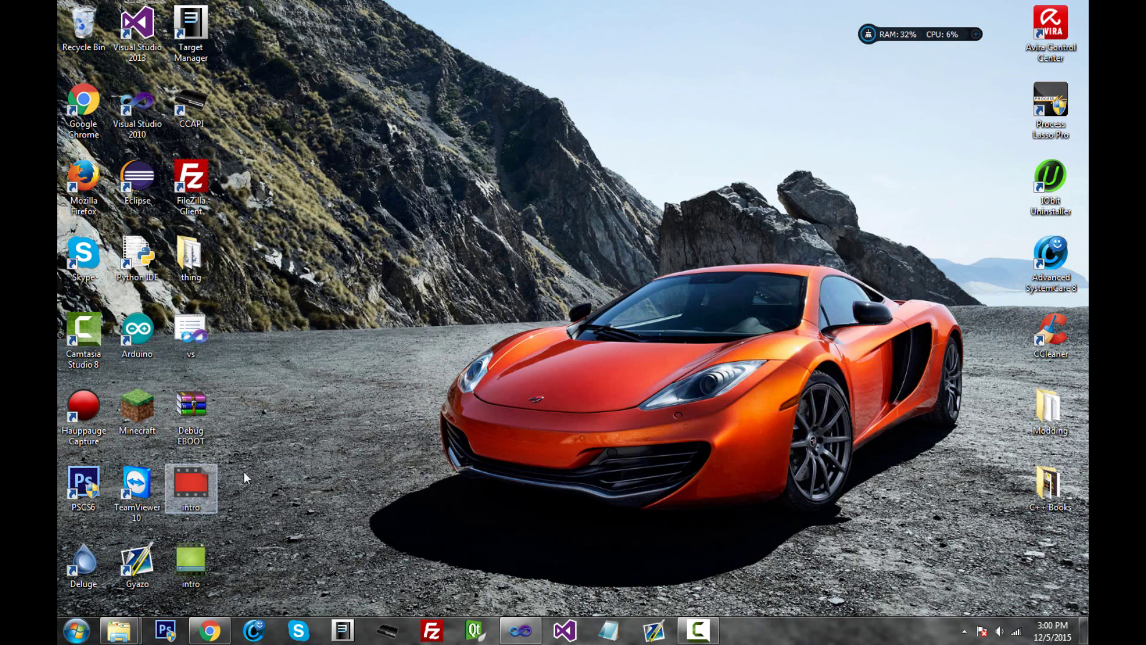
Bring the Coding folder window forward and select the PS3 Development folder
mouse_move(118, 630)
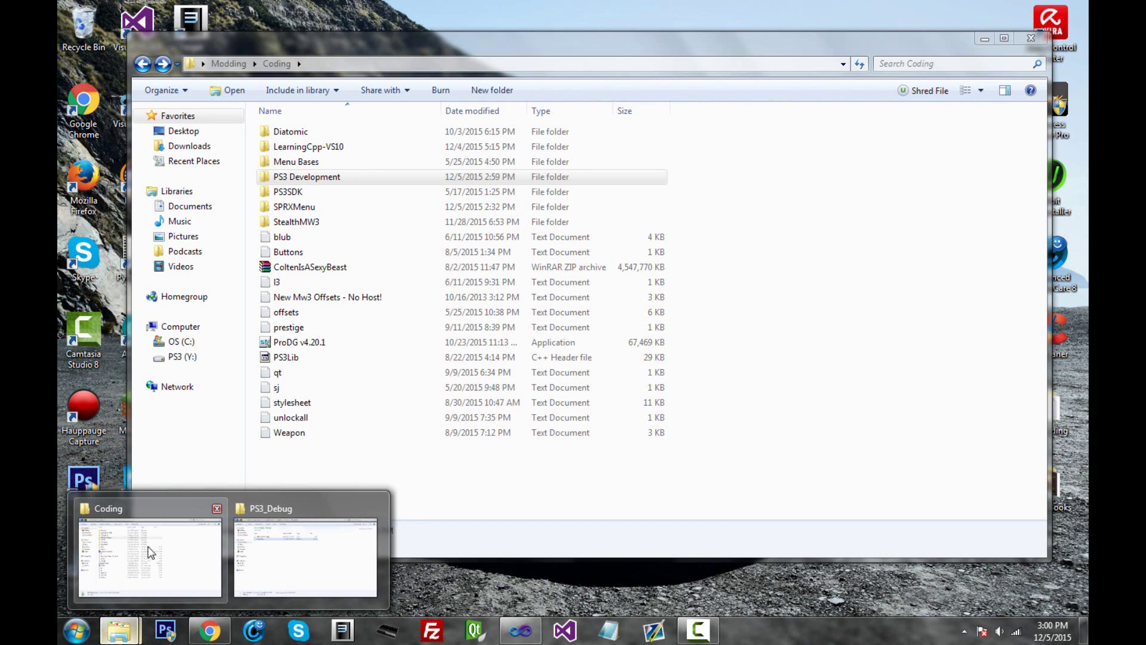
click(140, 548)
click(304, 511)
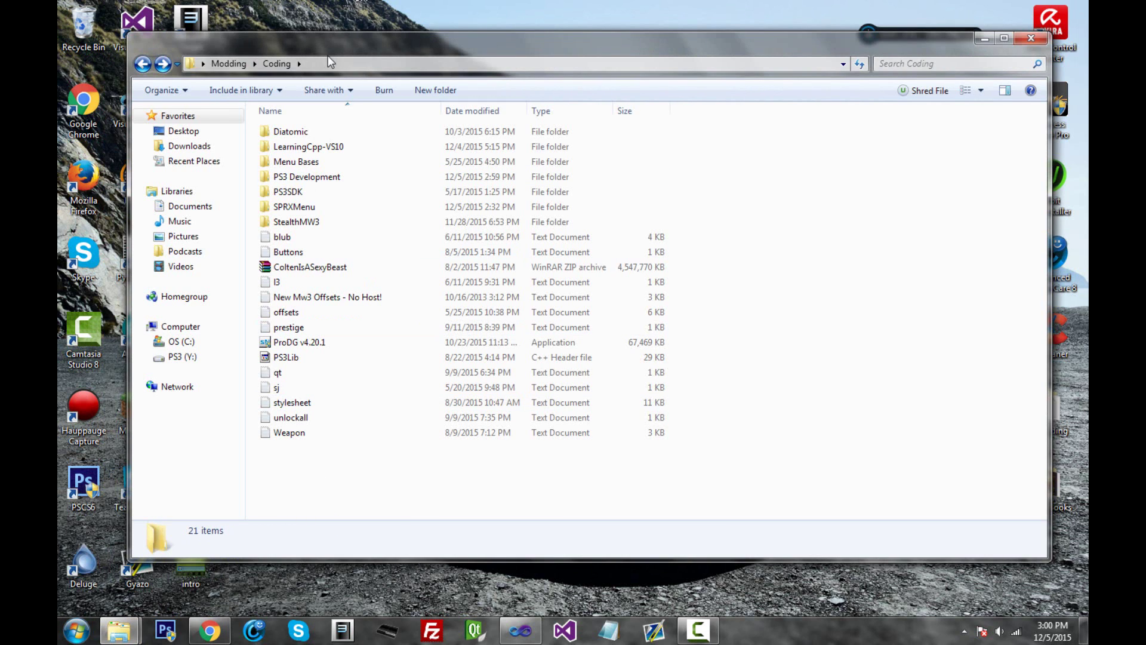
drag(334, 48, 358, 48)
click(355, 178)
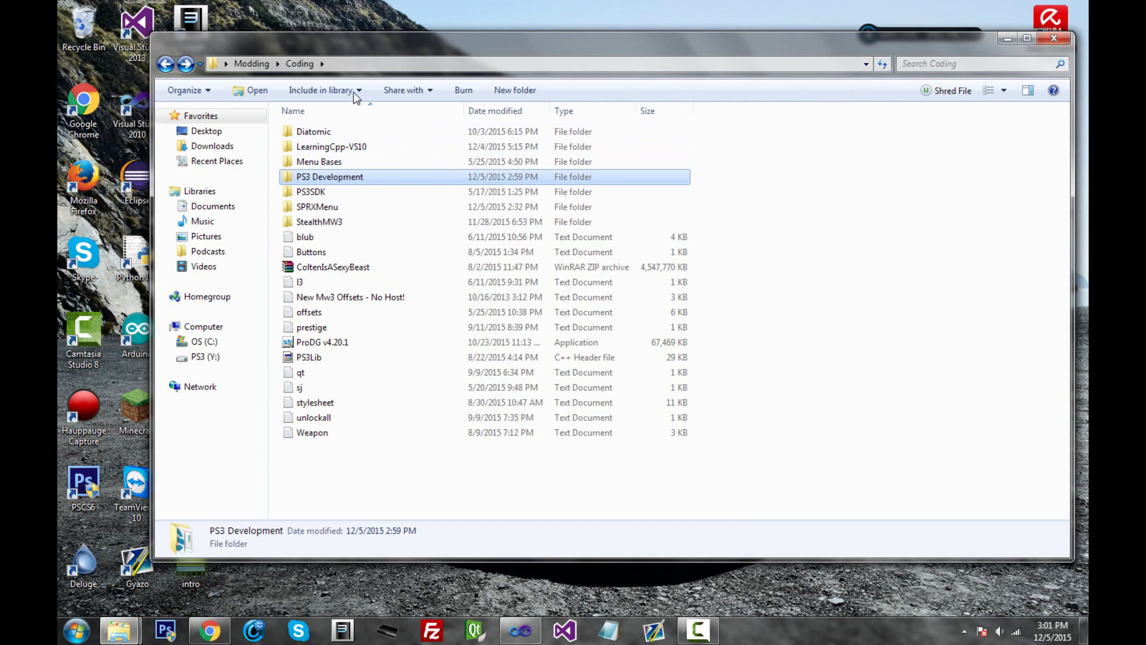
drag(342, 38, 301, 35)
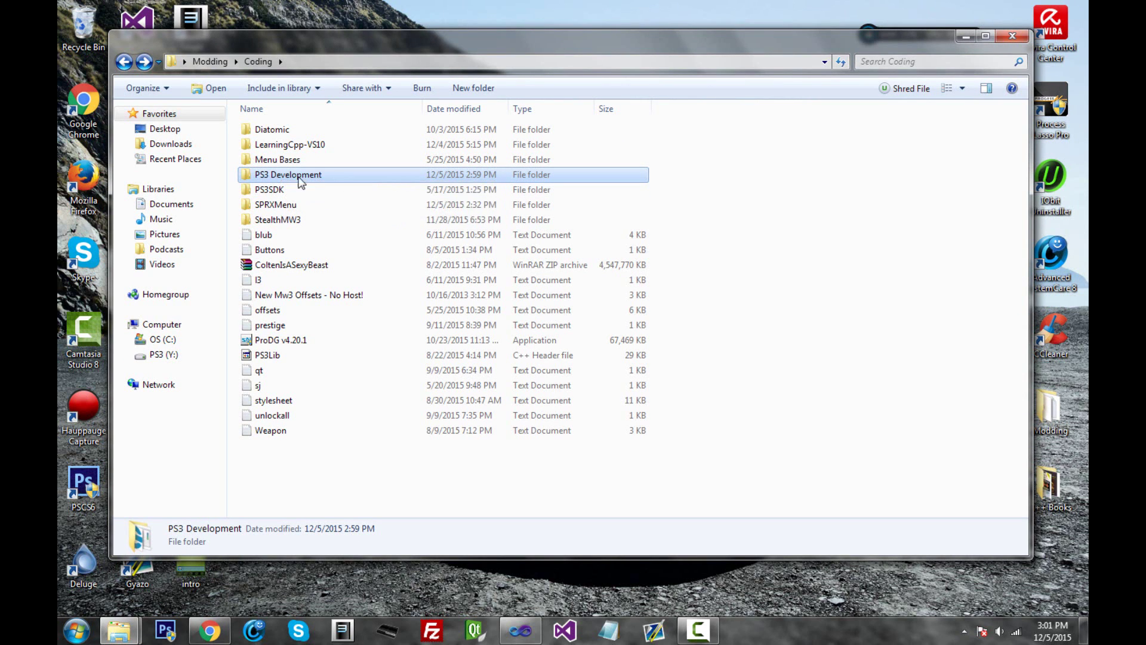
Open PS3 Development, then TrueAncestor_SELF_Resigner_v1.85, and select the resigner application
double_click(274, 175)
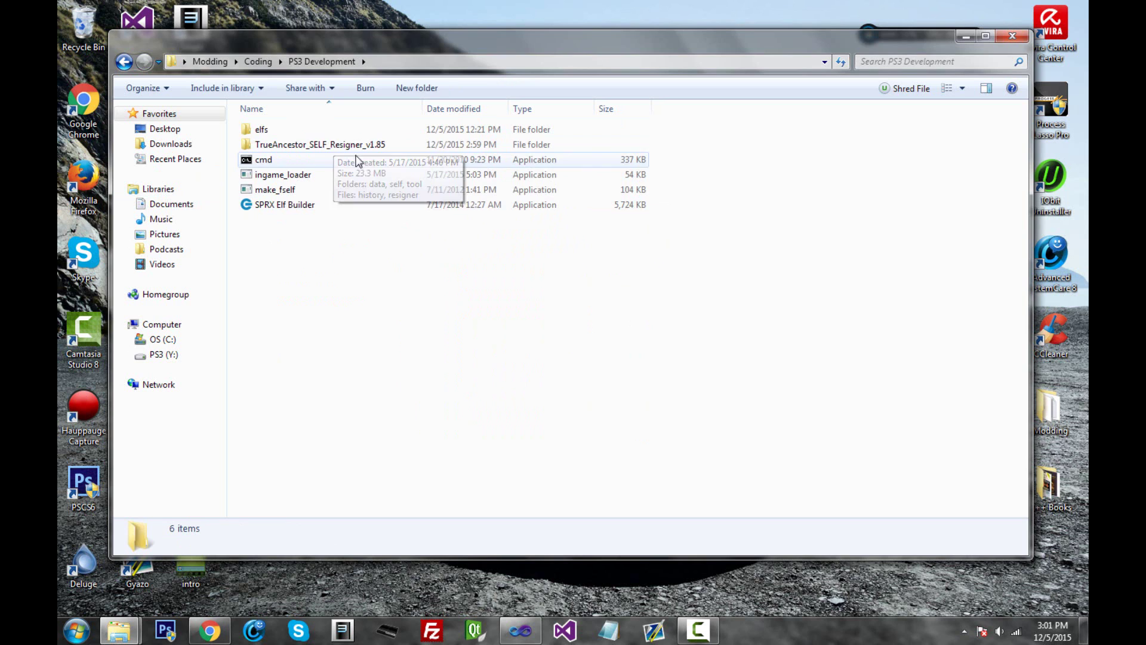
click(310, 150)
double_click(310, 151)
click(240, 191)
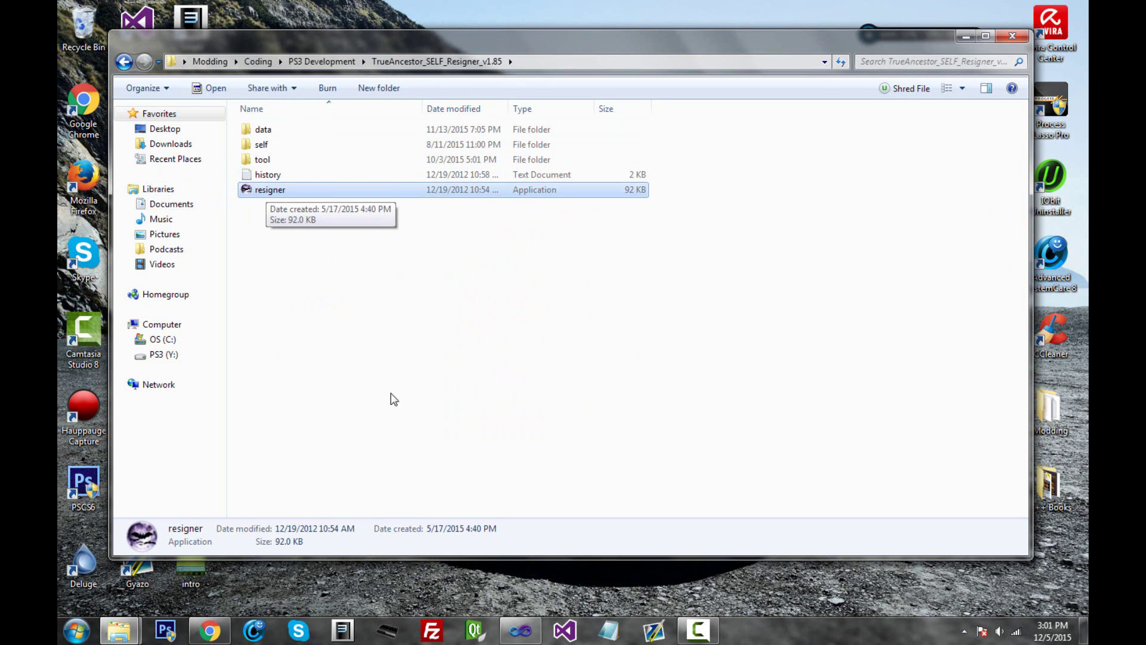
drag(388, 46, 488, 47)
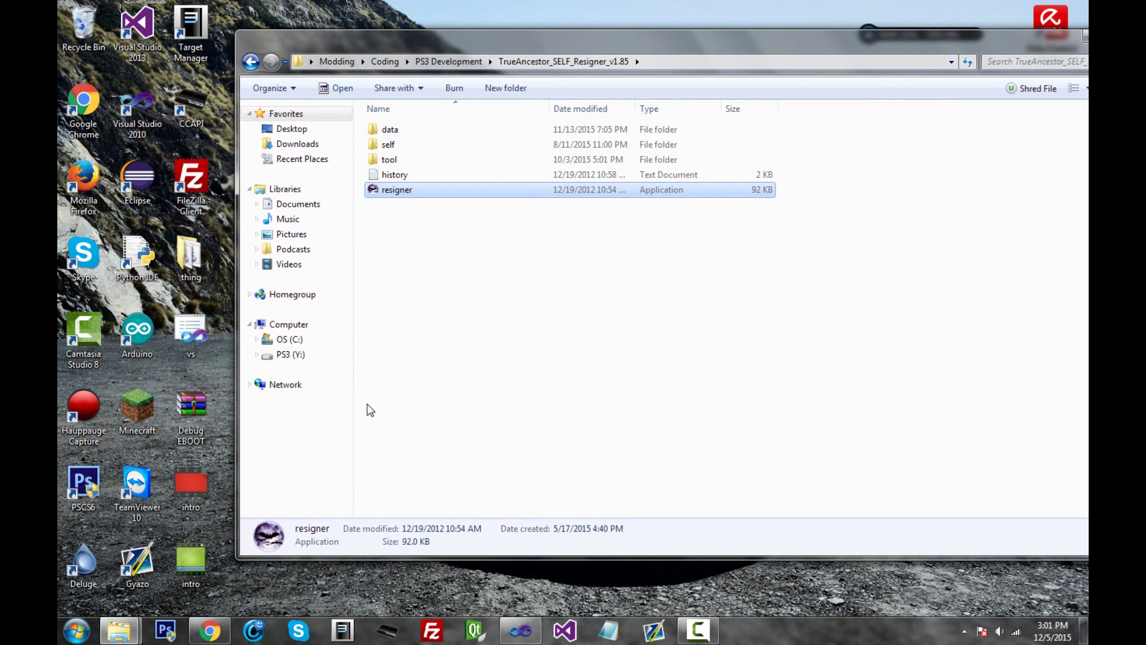
Open Debug EBOOT.rar to Debug EBOOT > All Regions and drag EBOOT.BIN into the resigner folder
double_click(191, 417)
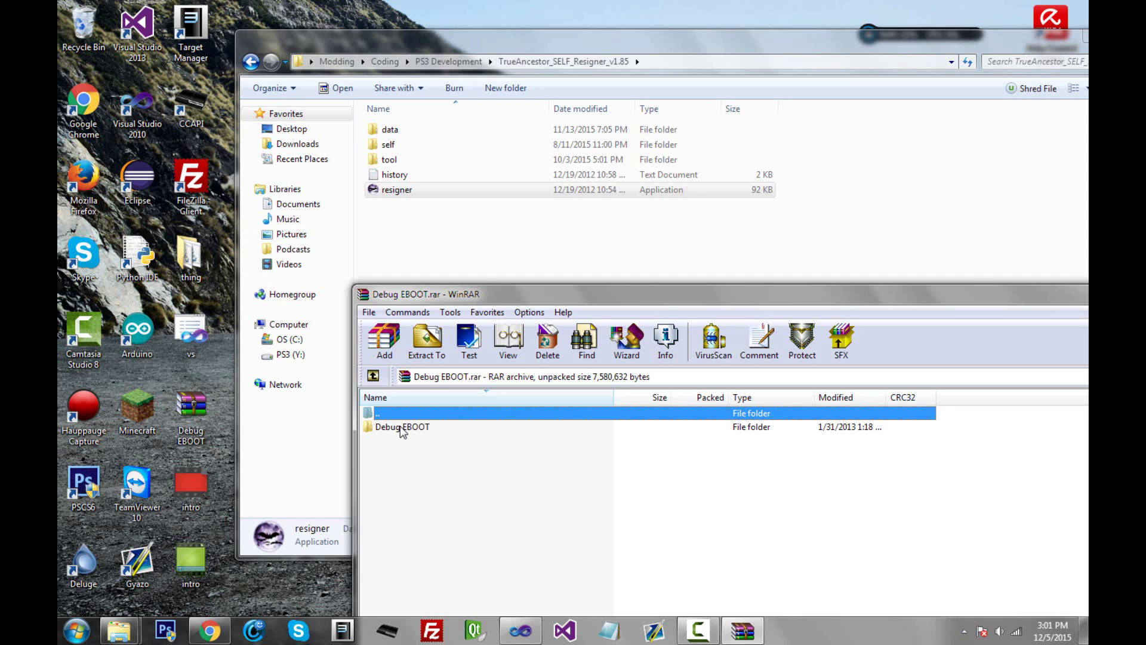
double_click(400, 427)
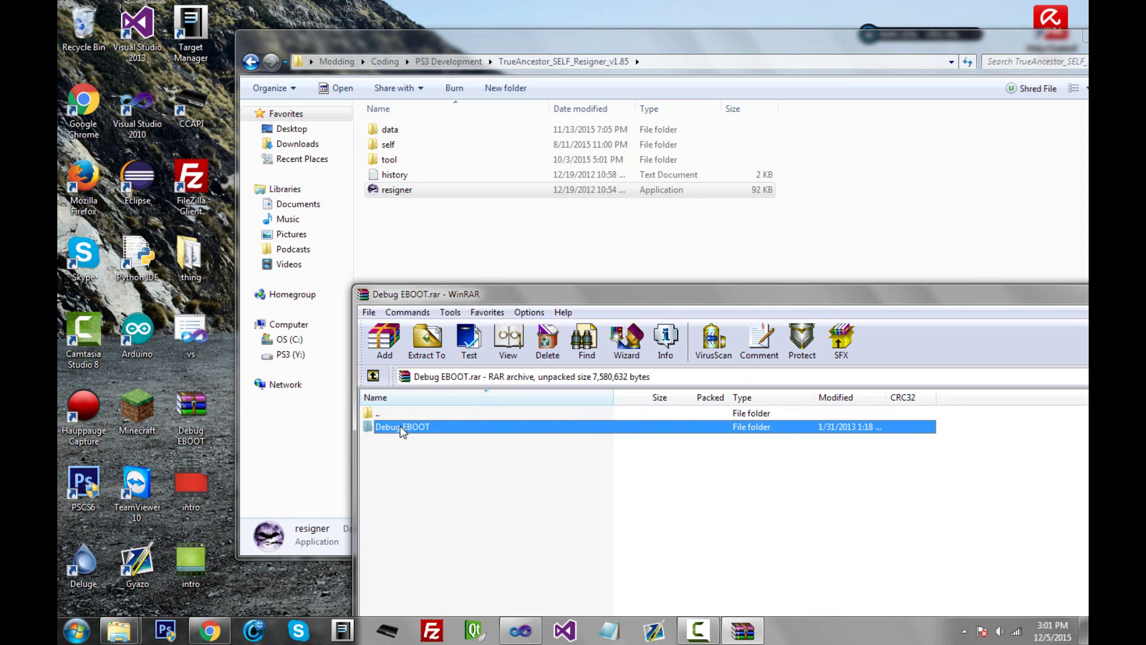
double_click(411, 427)
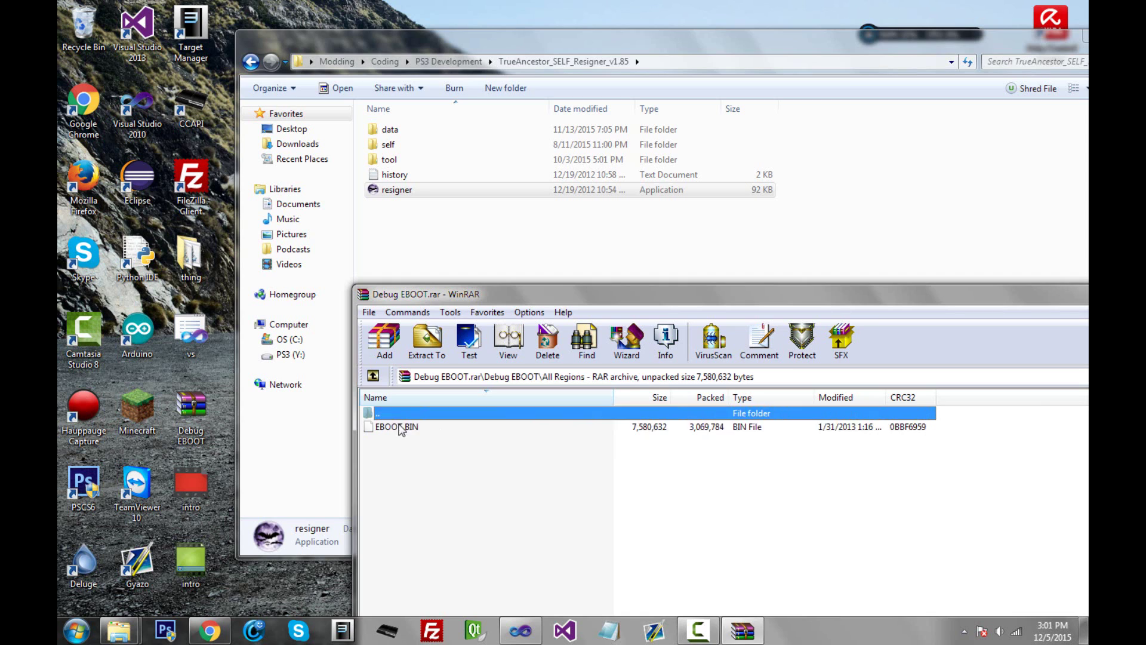
click(459, 428)
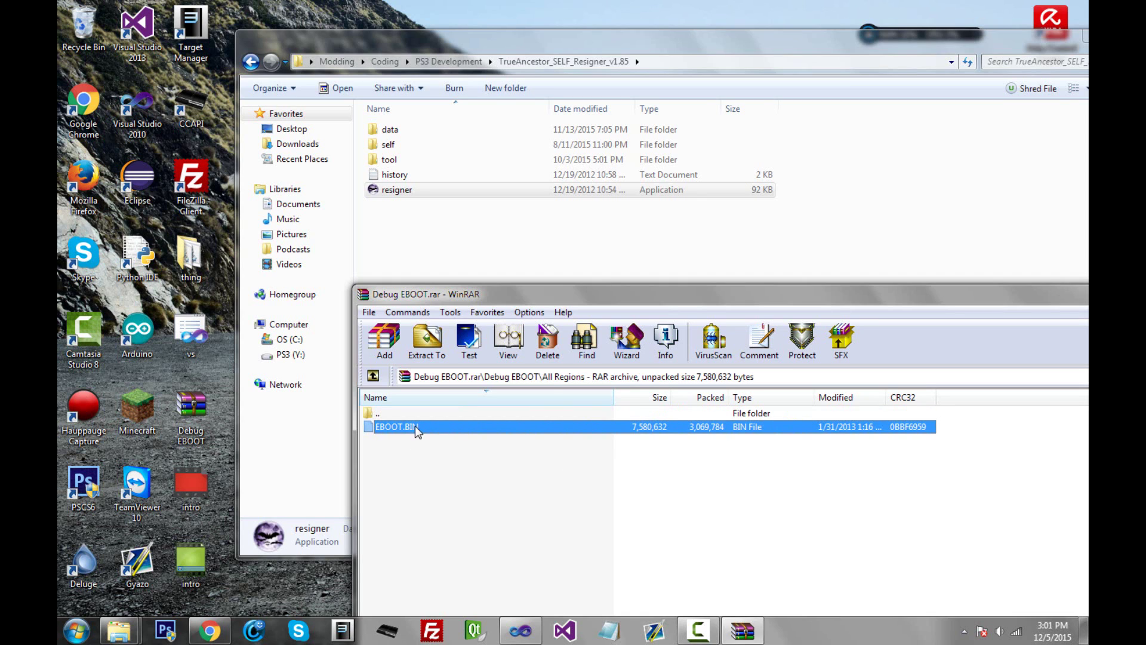
drag(425, 428, 418, 235)
Close the Debug EBOOT archive and shift the resigner folder window left
click(478, 593)
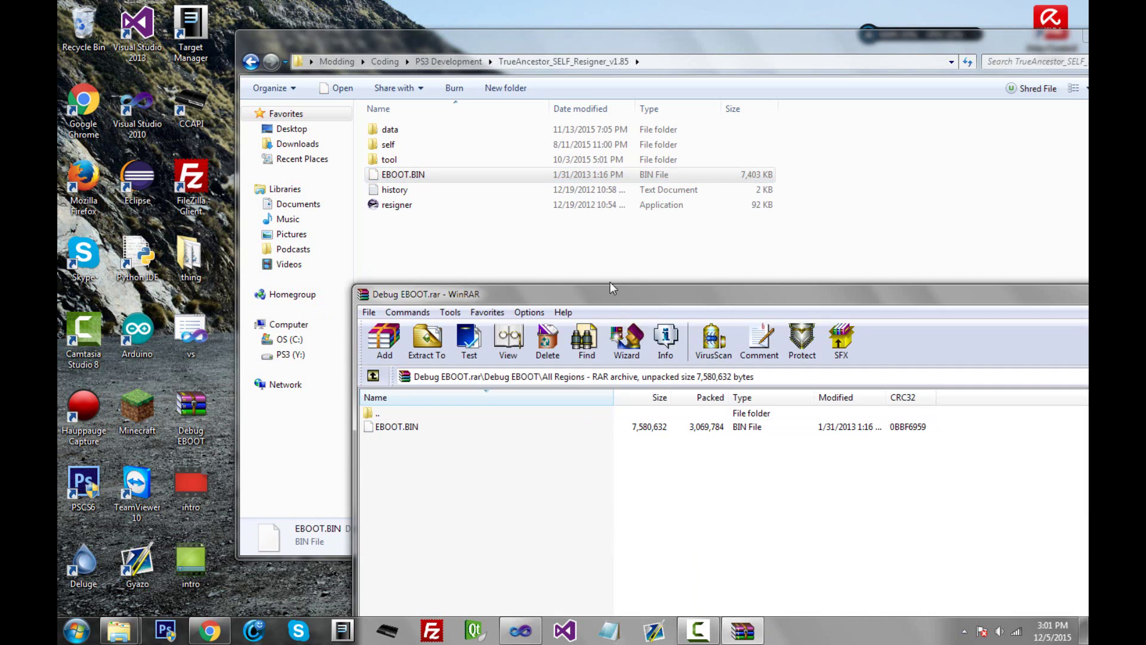
drag(603, 288, 379, 43)
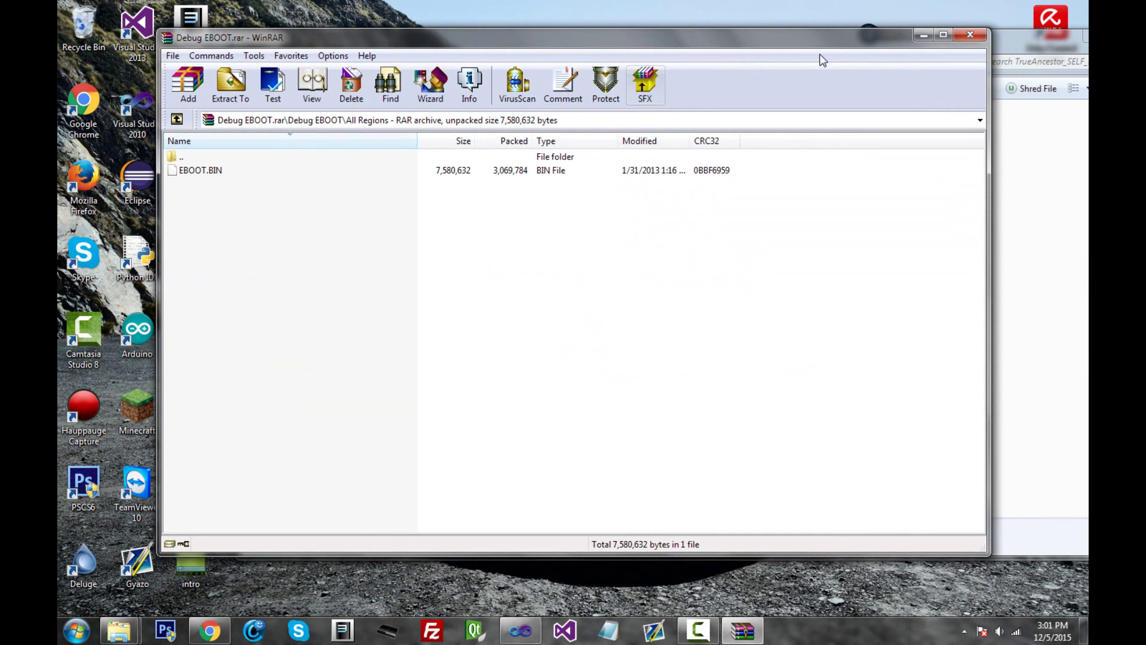
click(982, 35)
drag(922, 37, 804, 49)
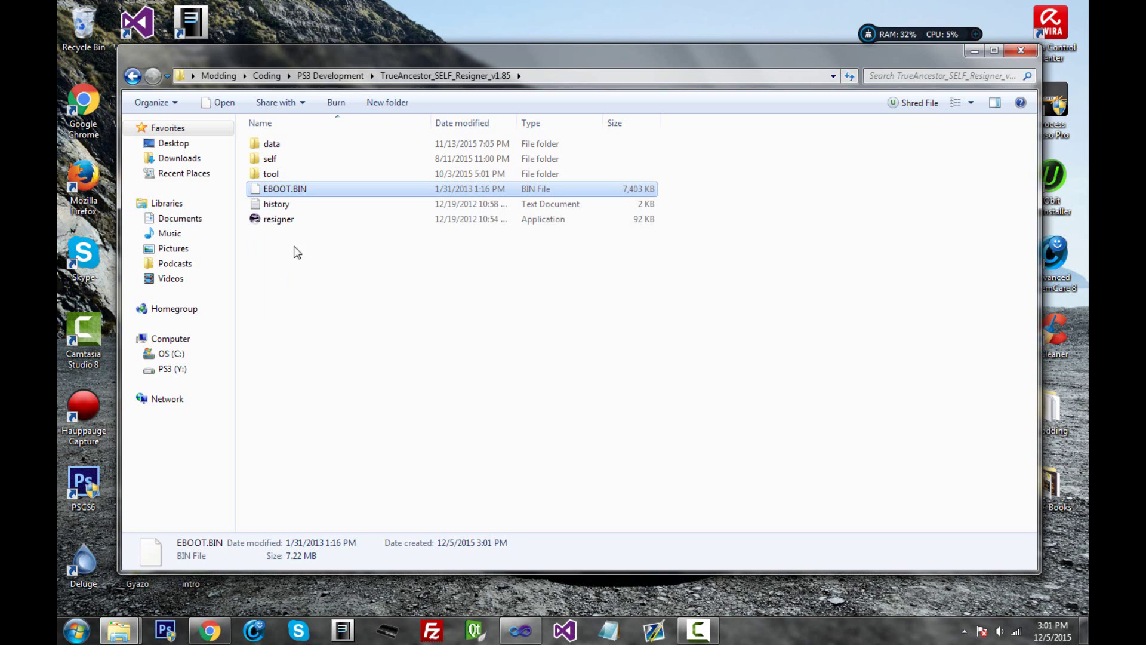
Launch the resigner and turn on the 4.21+ CFW ALT option via choice A
double_click(293, 219)
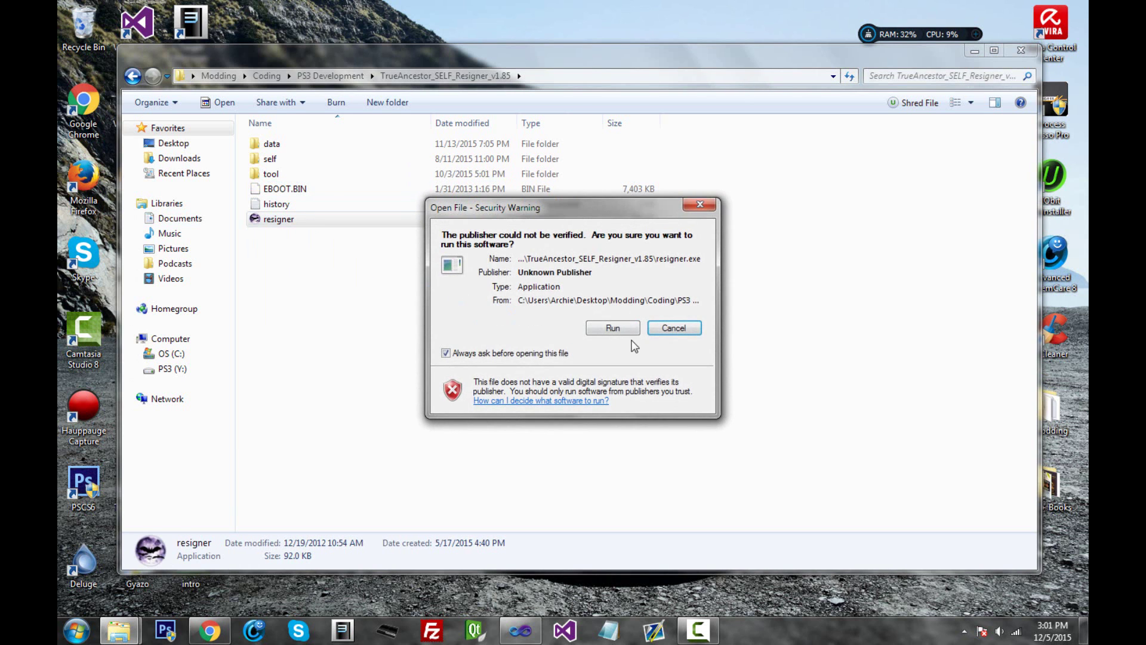
click(613, 327)
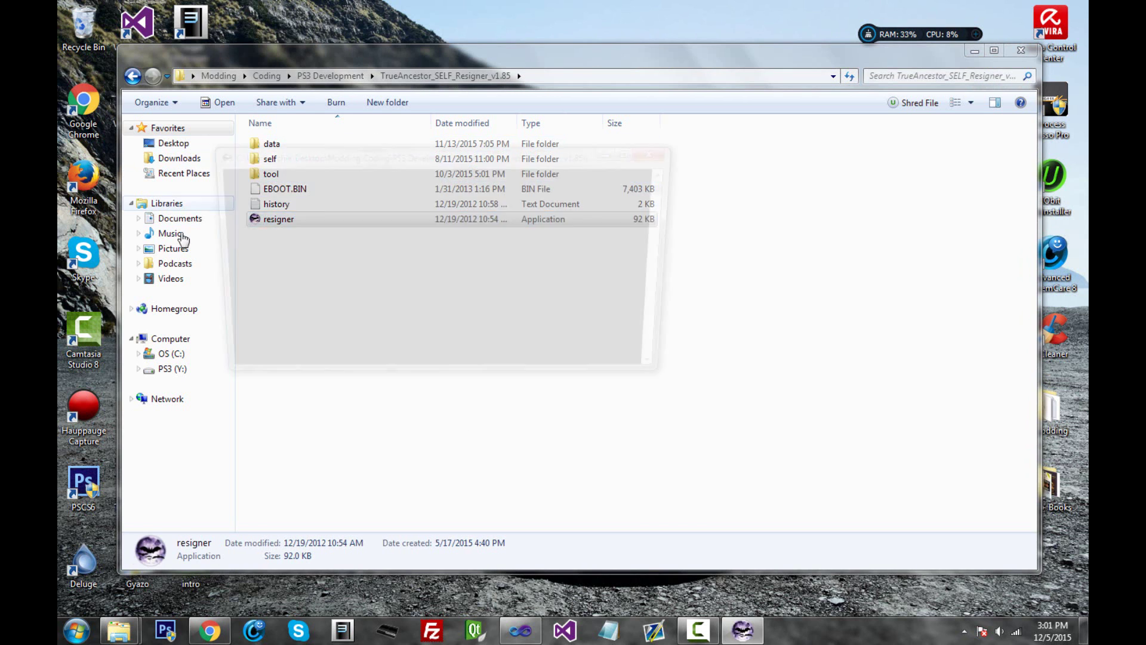
drag(341, 169, 400, 220)
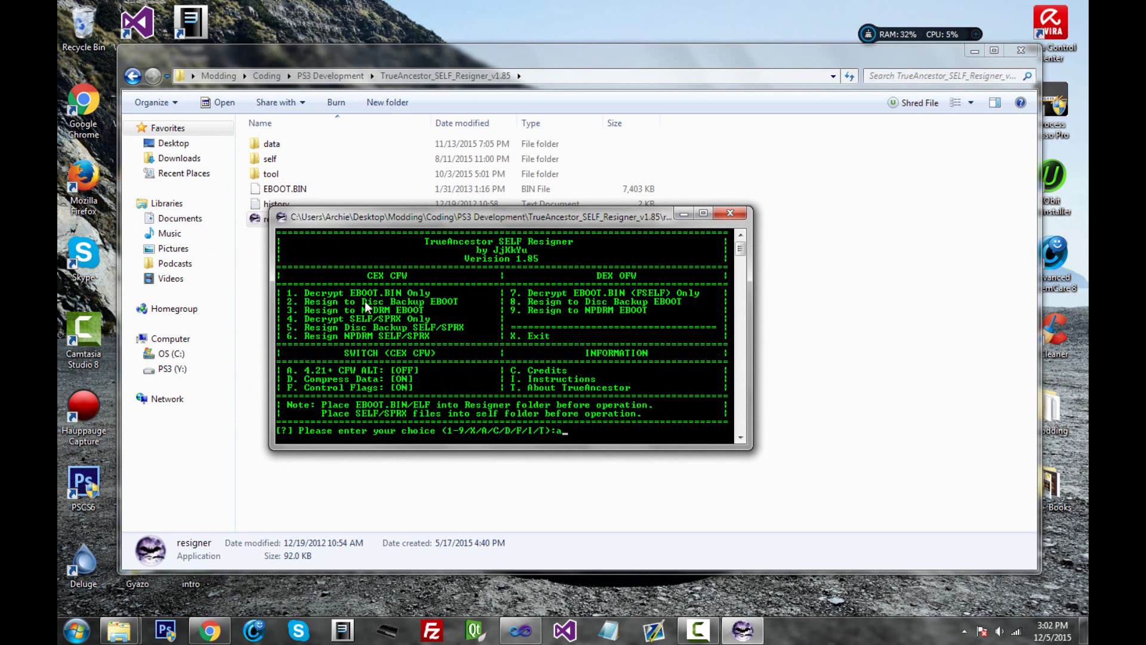
text(a)
key(Return)
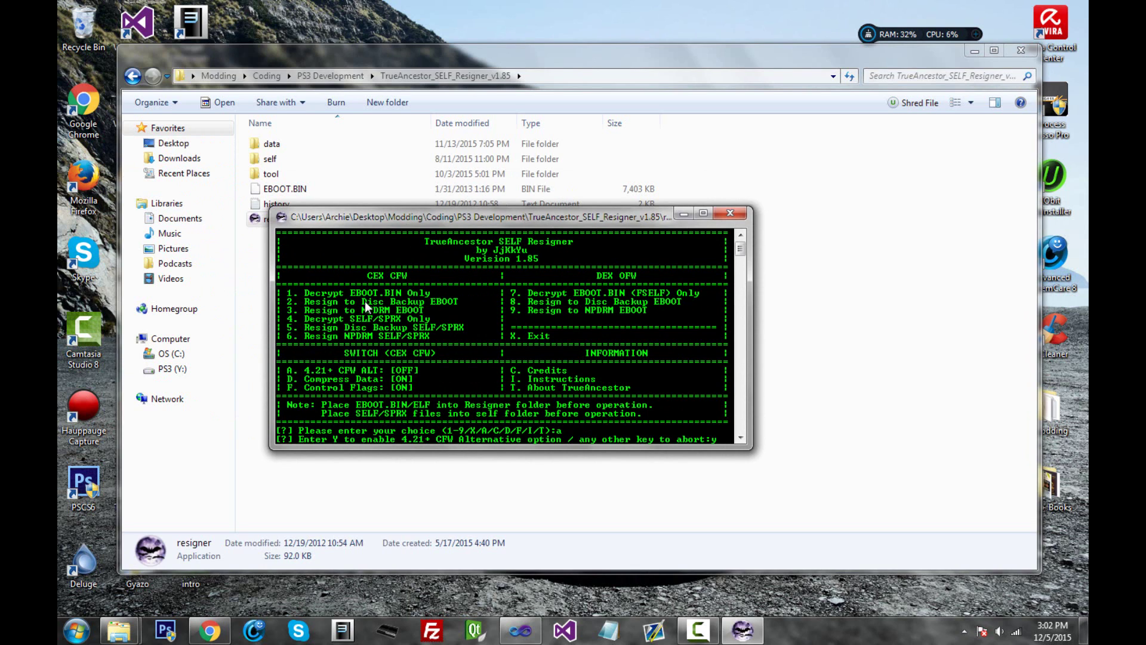
key(Return)
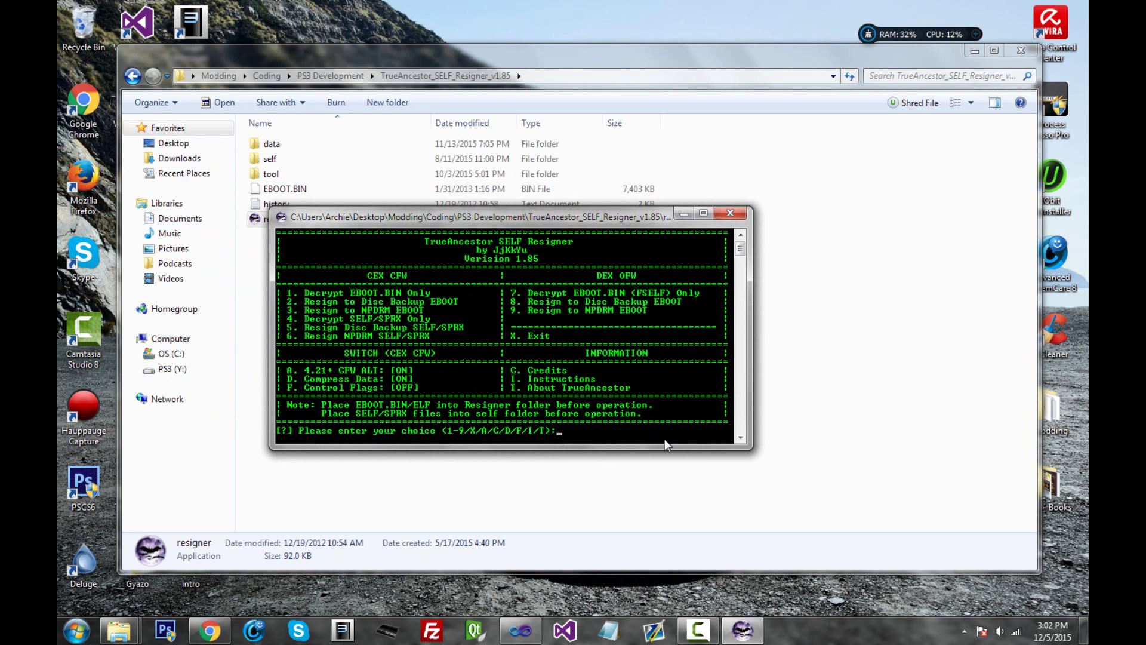
Decrypt EBOOT.BIN into EBOOT.ELF with choice 7
text(7)
key(Return)
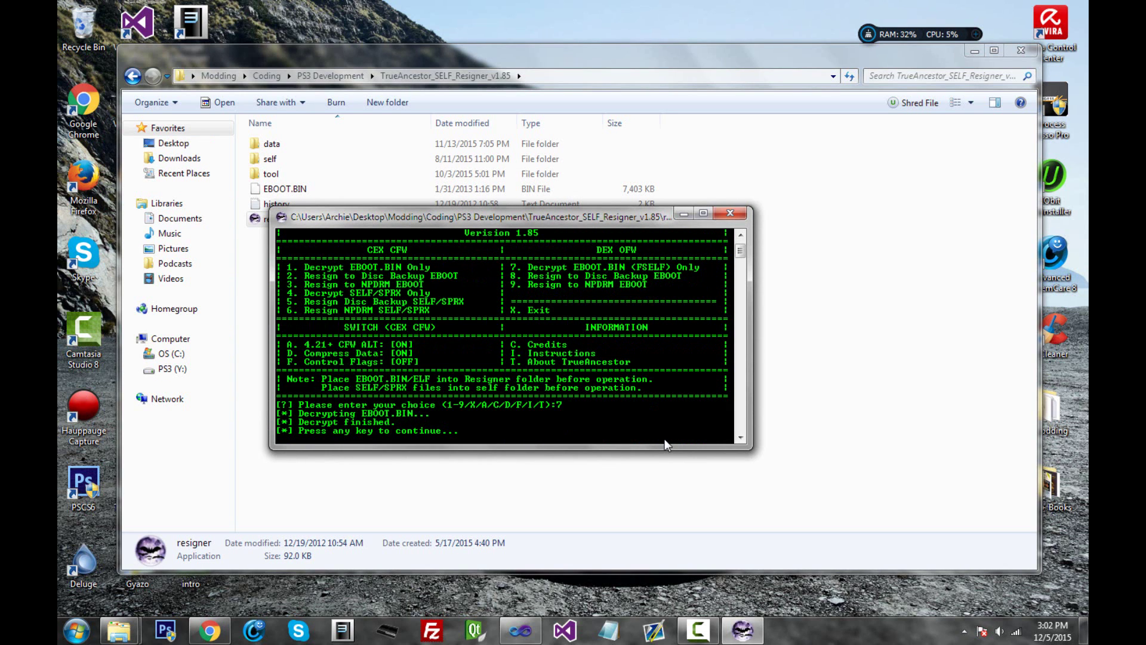
drag(539, 231, 534, 263)
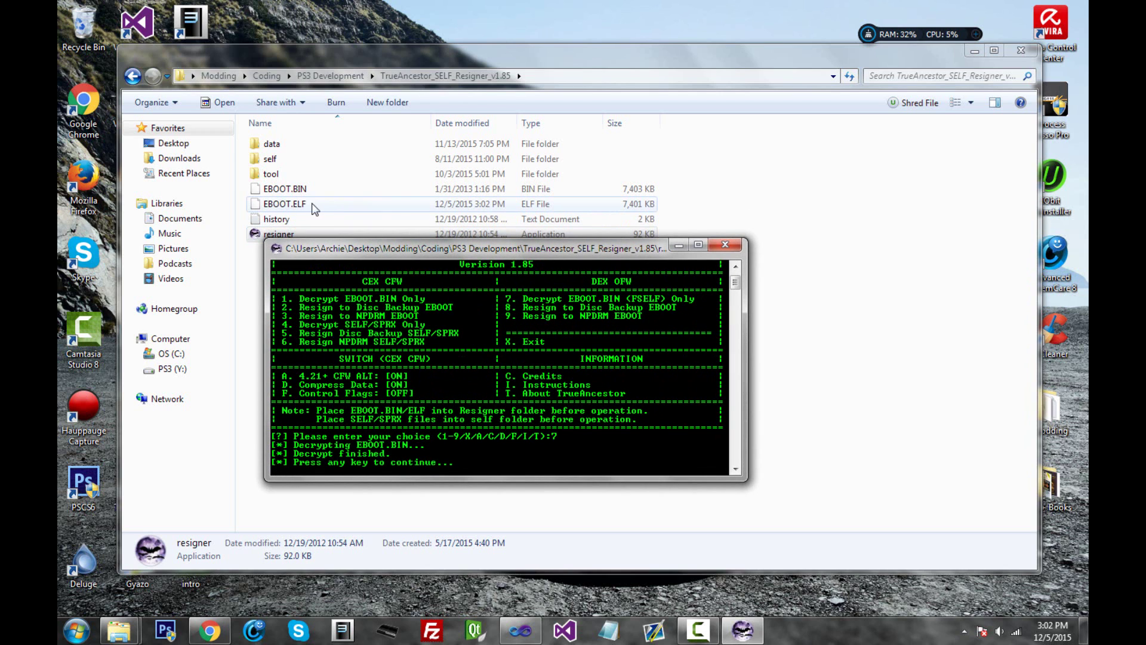
Close the resigner, then cut EBOOT.ELF and paste it into the PS3 Development folder
click(730, 242)
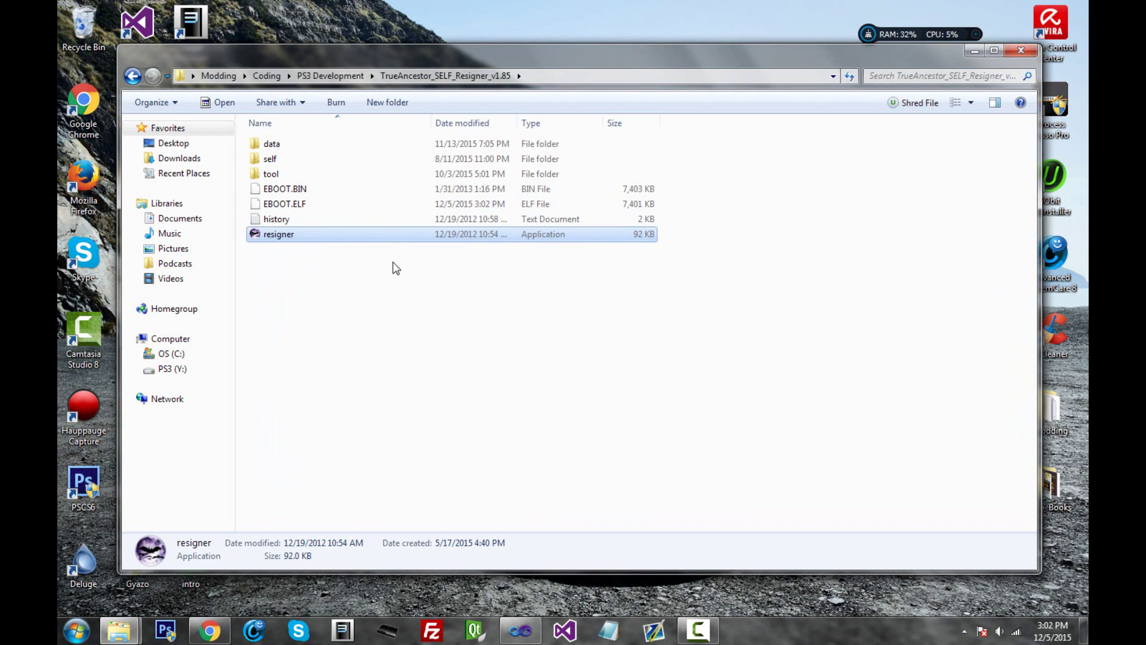
click(281, 206)
right_click(281, 206)
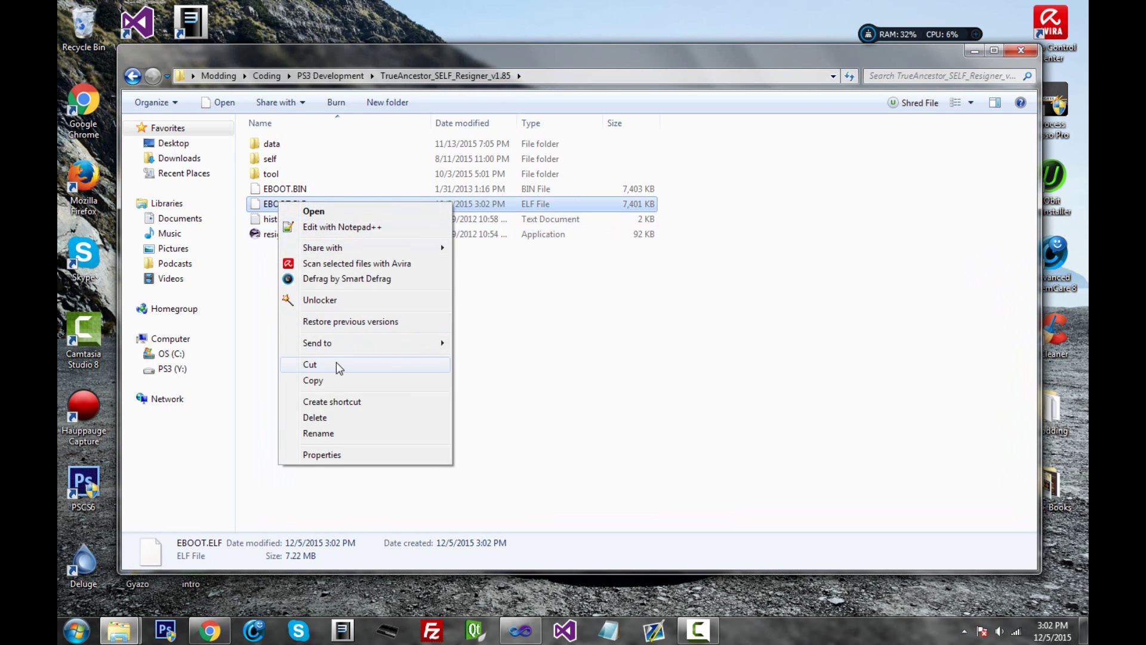
click(307, 363)
click(131, 77)
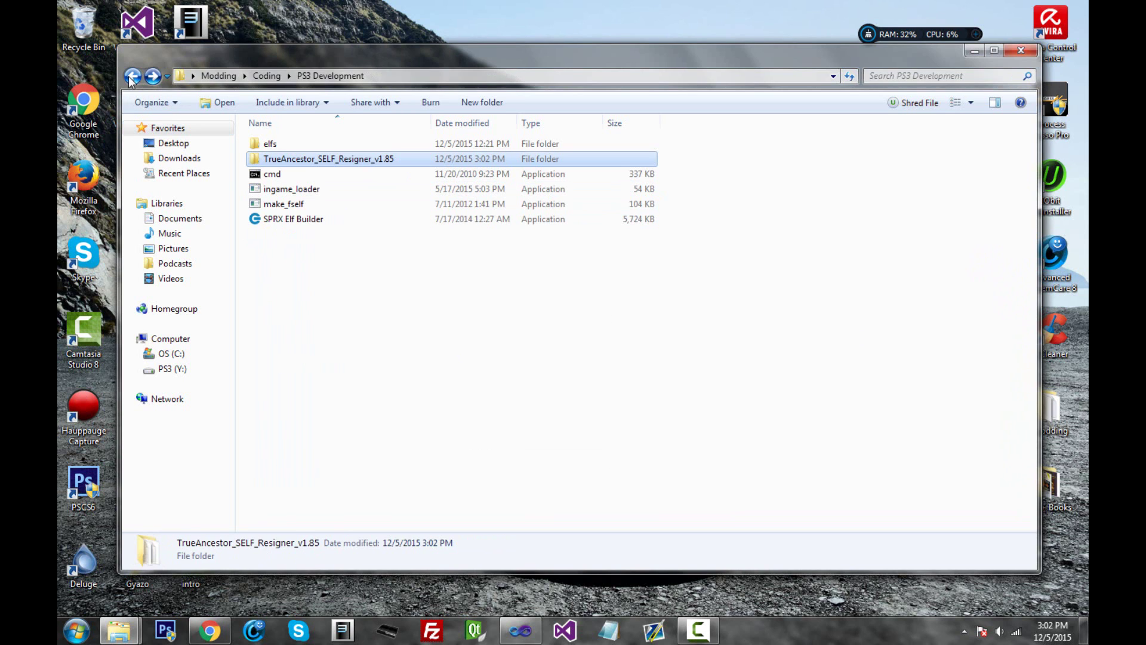
right_click(288, 287)
click(345, 384)
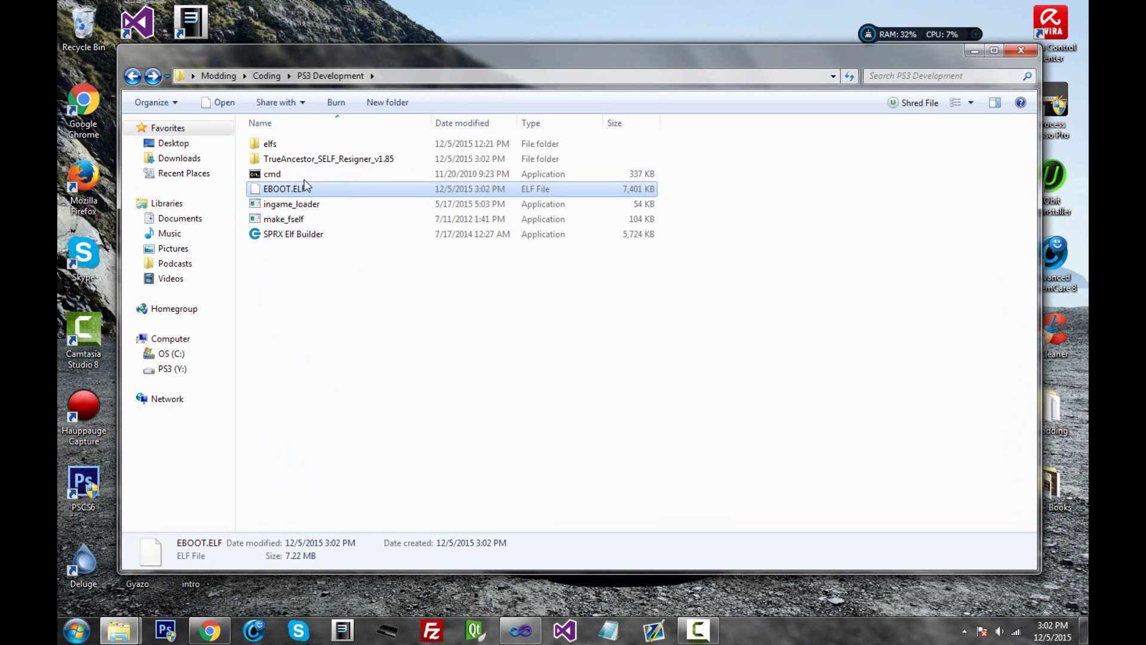
Launch SPRX Elf Builder and load EBOOT.ELF as the input elf
double_click(293, 237)
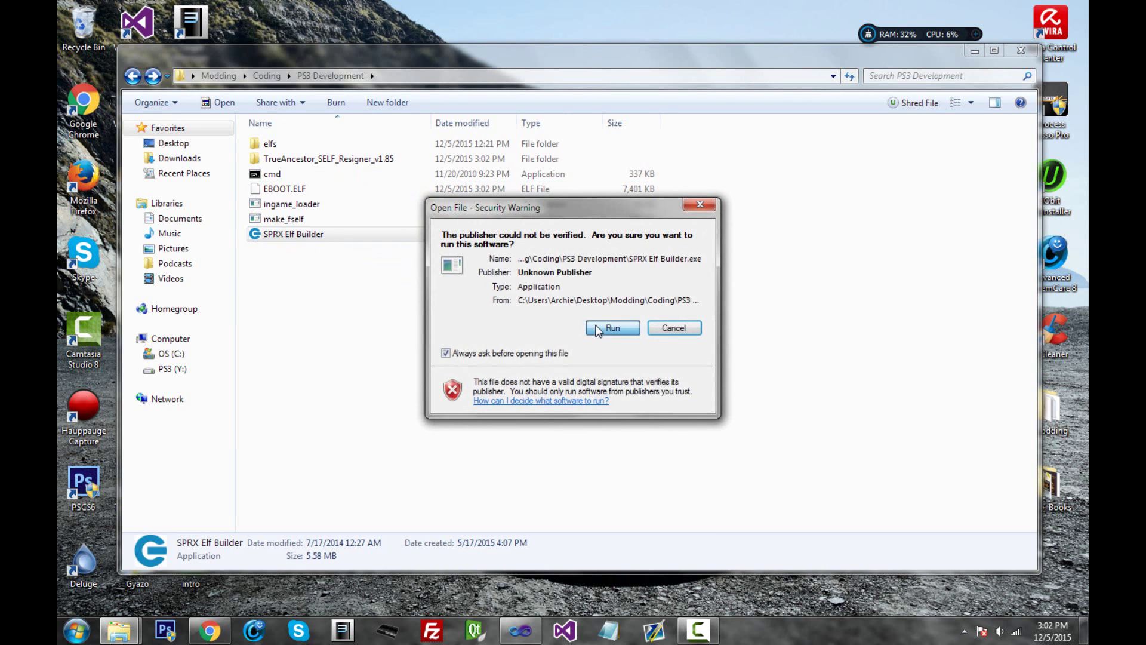
click(602, 327)
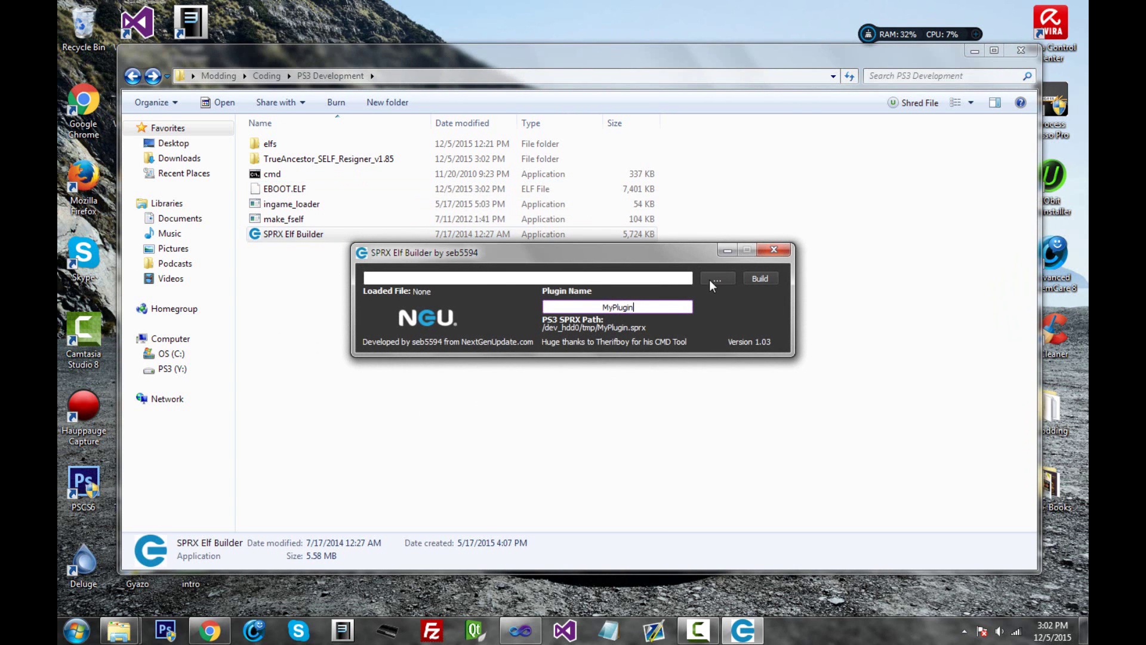
click(716, 279)
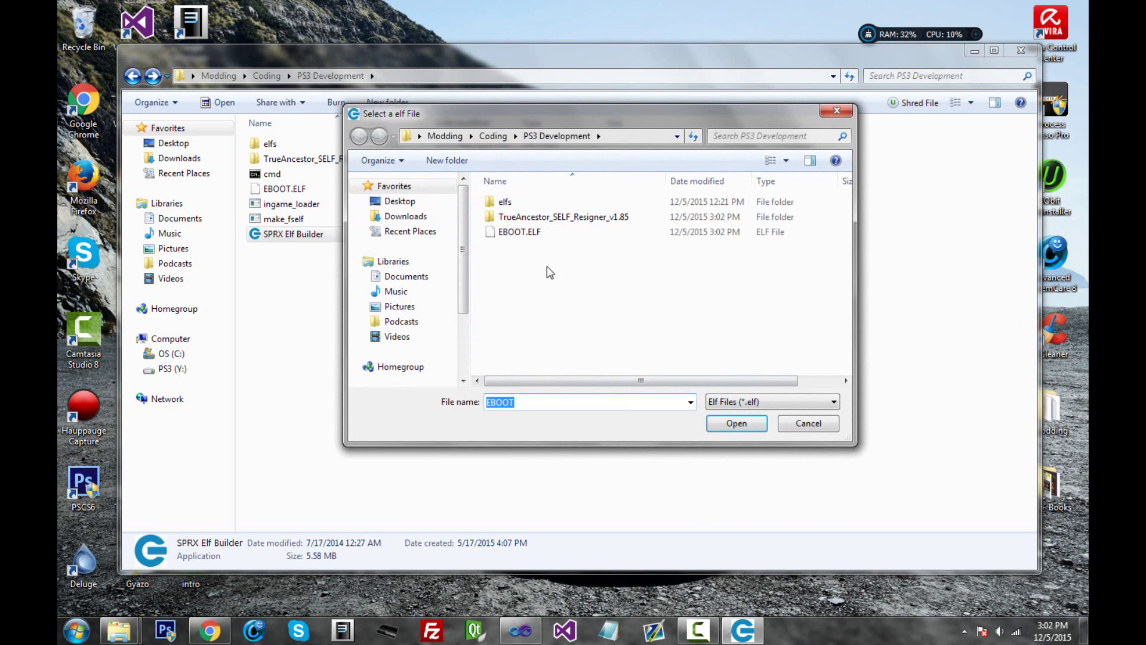
click(532, 235)
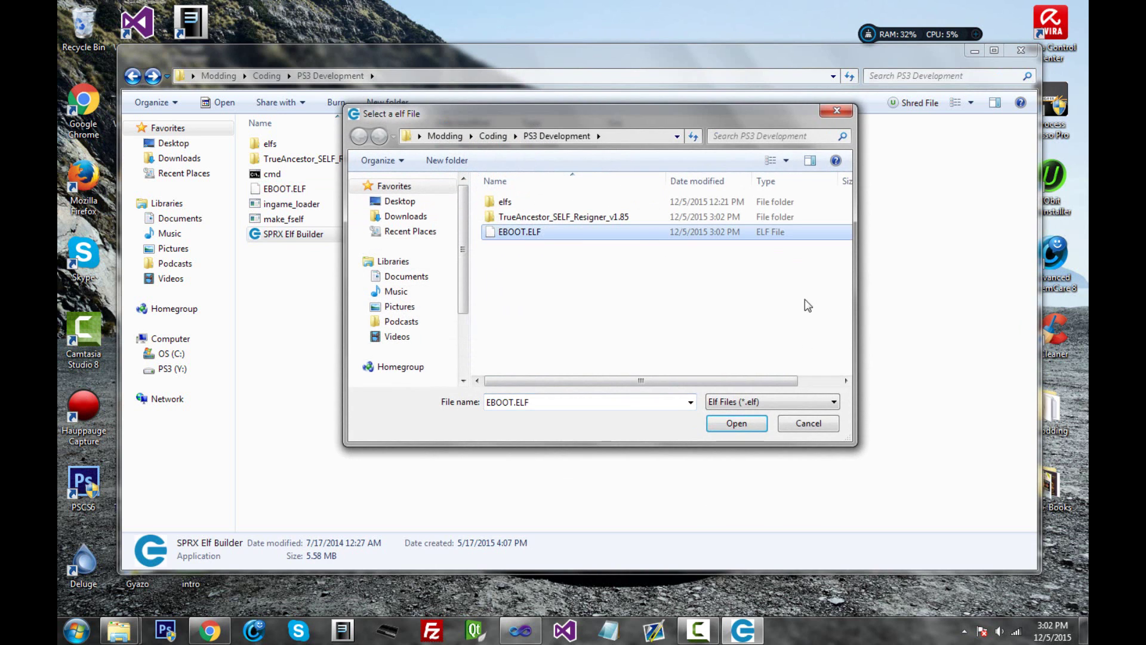
click(741, 421)
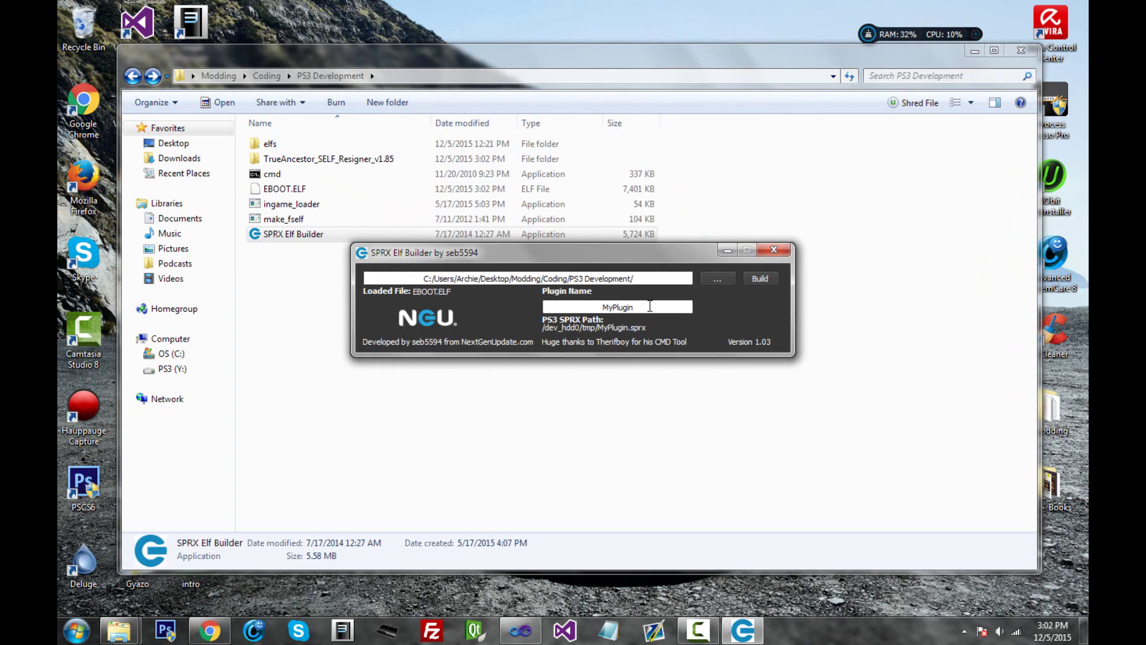
Replace plugin name MyPlugin with Tutorial, check Tutorial.sprx in PS3_Debug, build, and close the builder
double_click(650, 306)
key(BackSpace)
text(Tutorial)
mouse_move(122, 632)
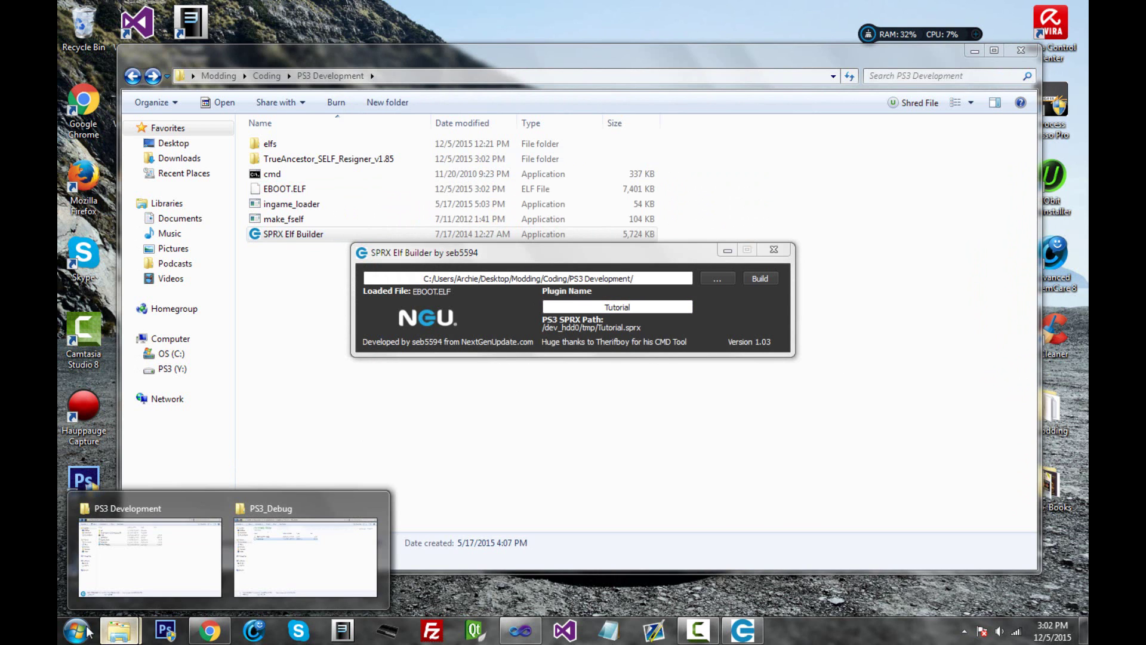
click(185, 532)
click(353, 555)
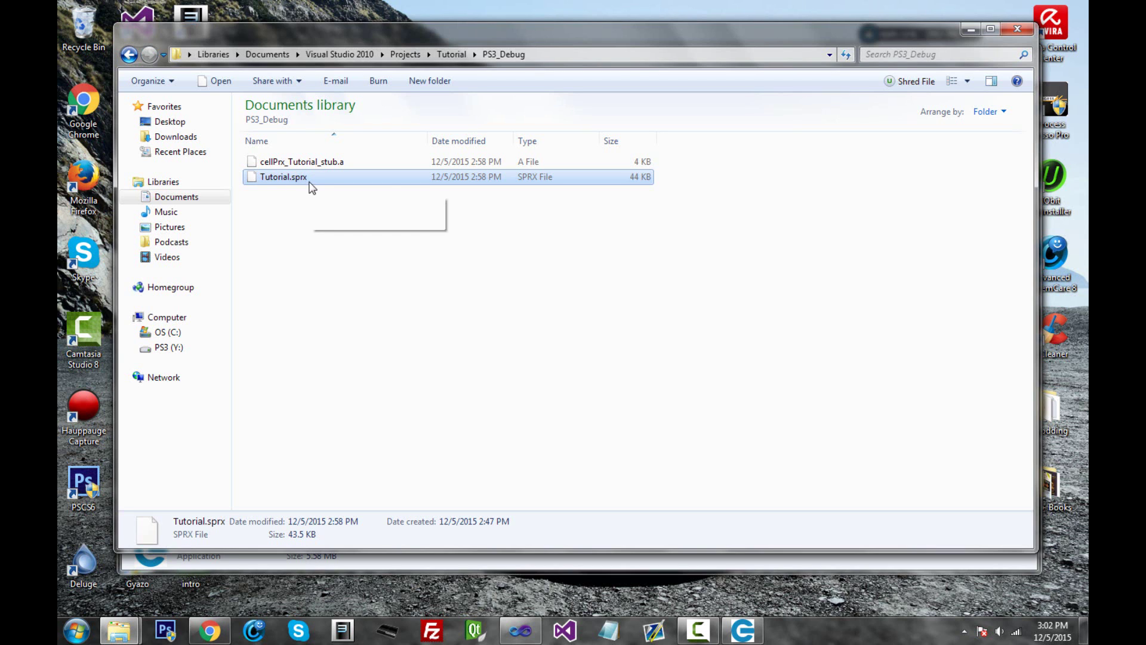
click(971, 29)
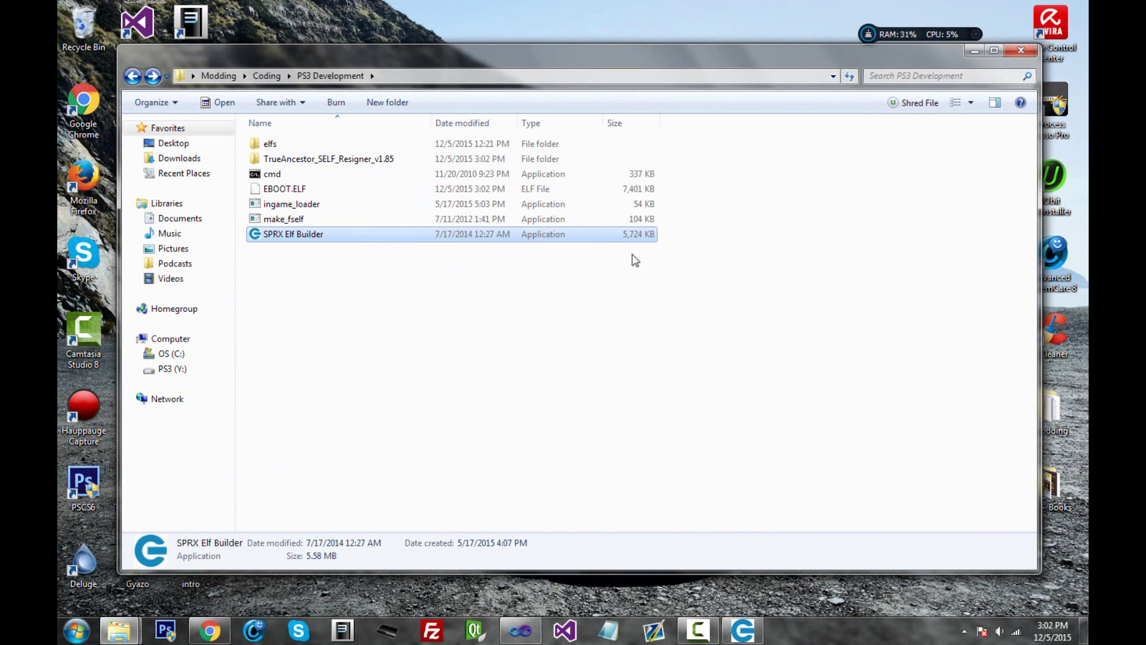
click(742, 631)
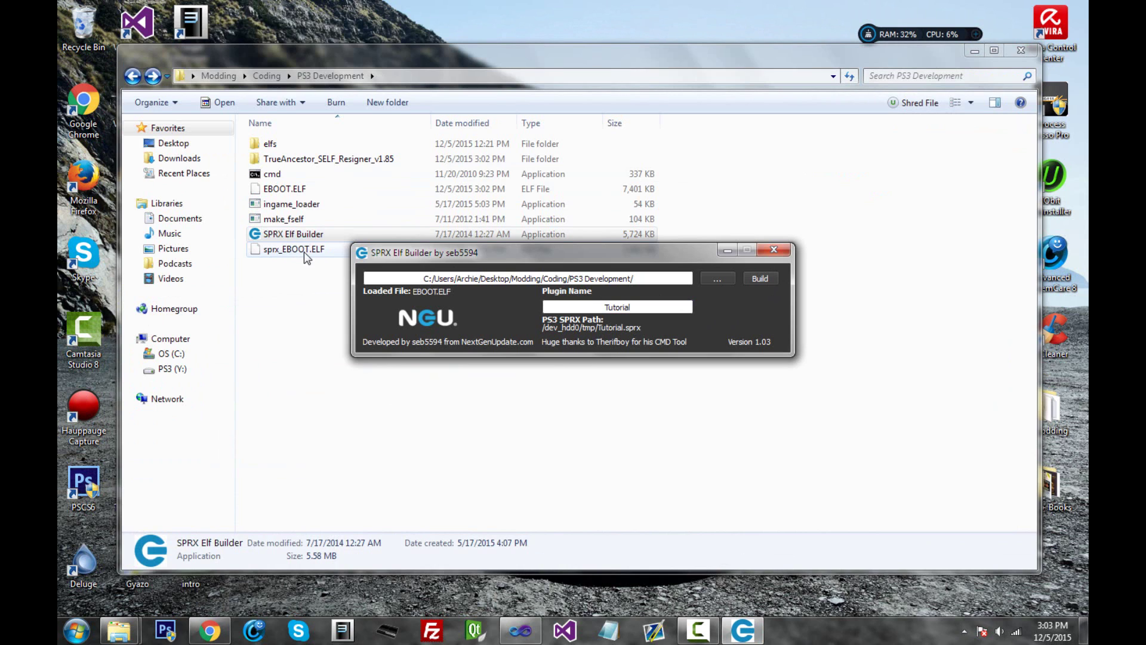
click(773, 250)
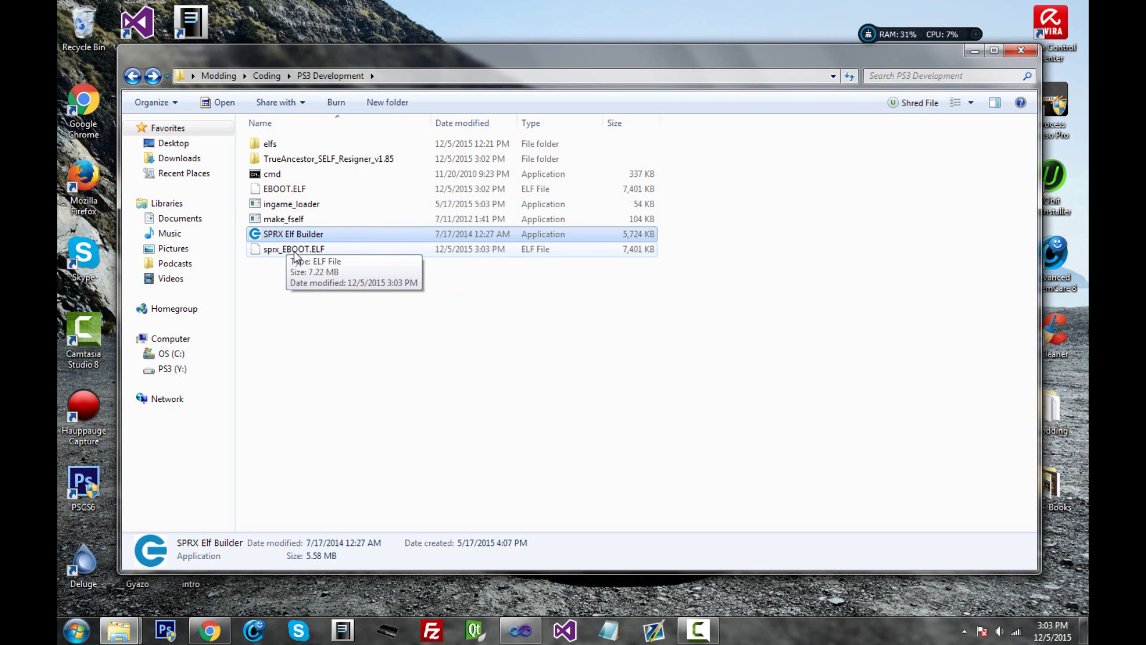
Rename the original EBOOT.ELF to oEBOOT.ELF
click(295, 251)
click(267, 190)
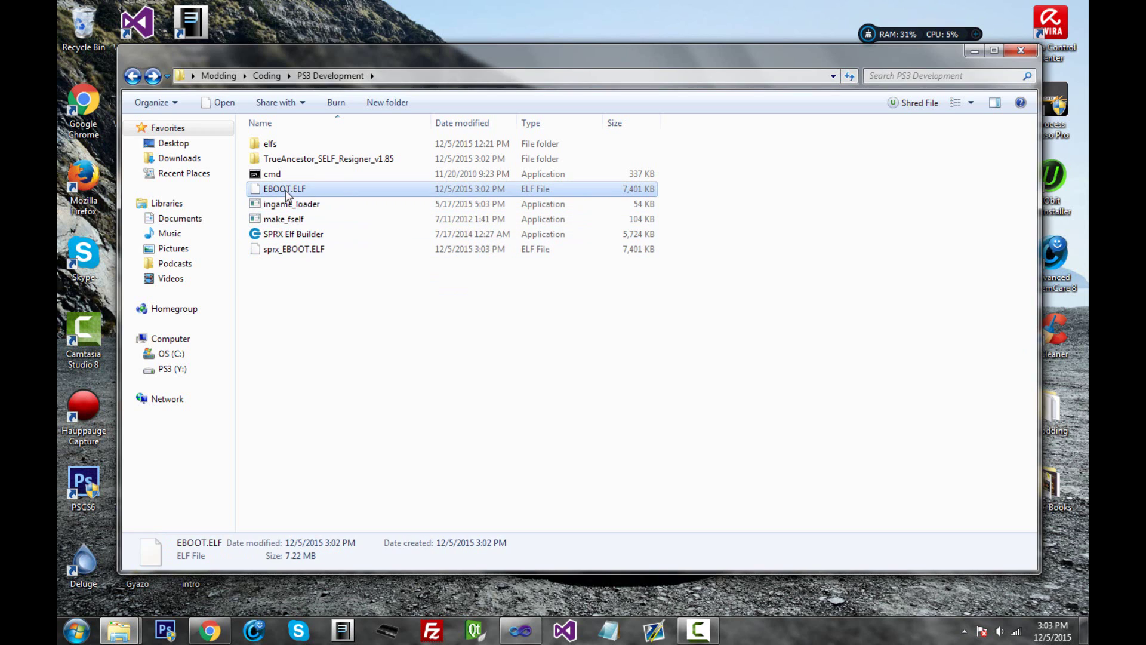
click(268, 190)
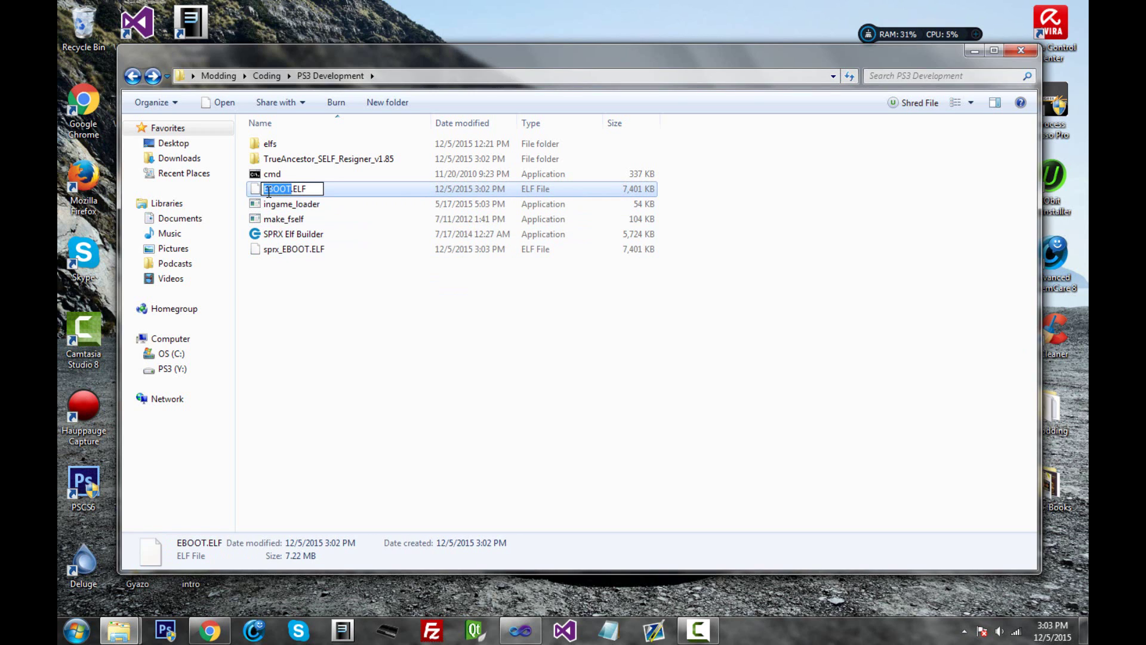
key(Left)
key(Right)
key(Right)
key(Right)
text(o)
key(Return)
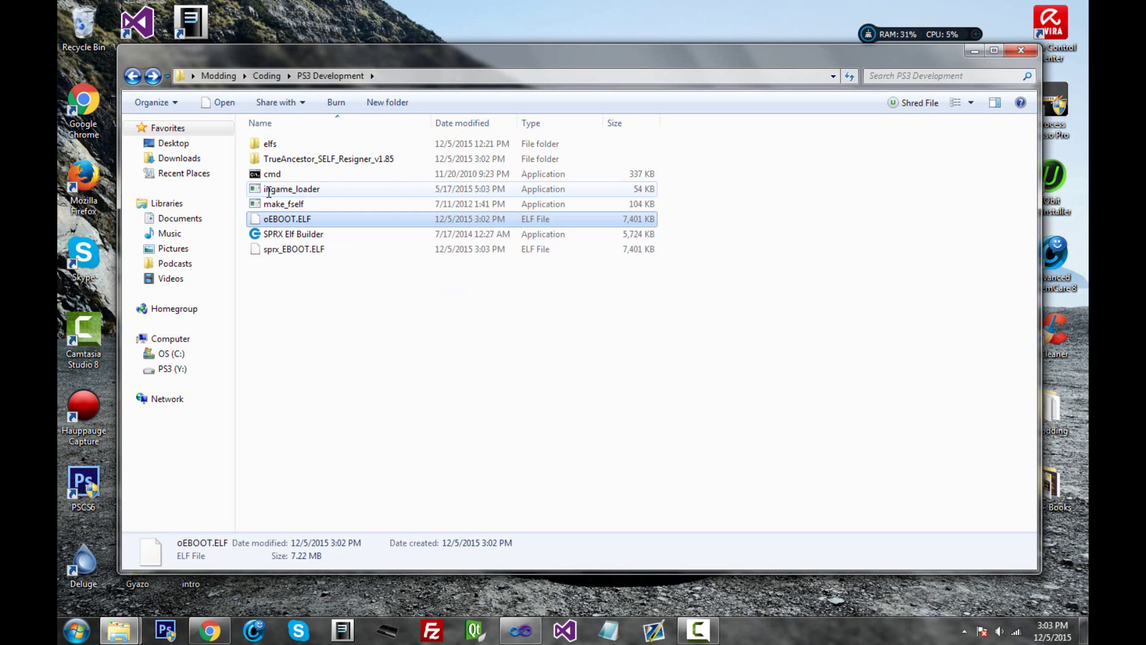
Rename sprx_EBOOT.ELF to EBOOT.ELF by removing the sprx_ prefix
click(282, 251)
click(282, 251)
click(282, 252)
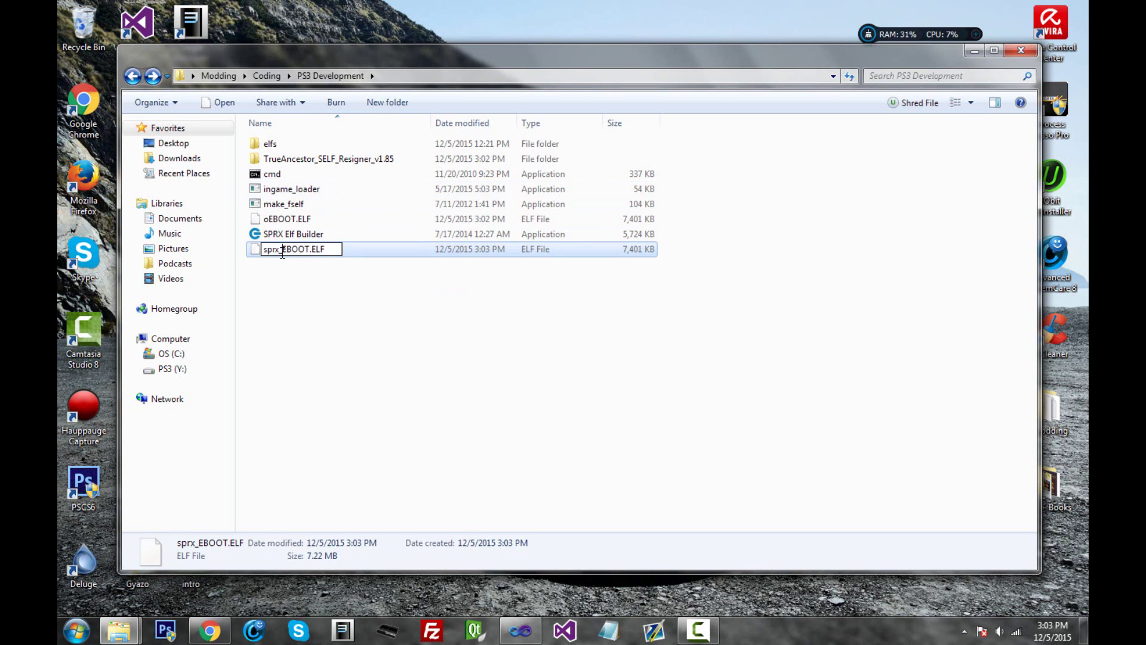
key(BackSpace)
key(BackSpace)
key(BackSpace)
key(BackSpace)
key(BackSpace)
key(Return)
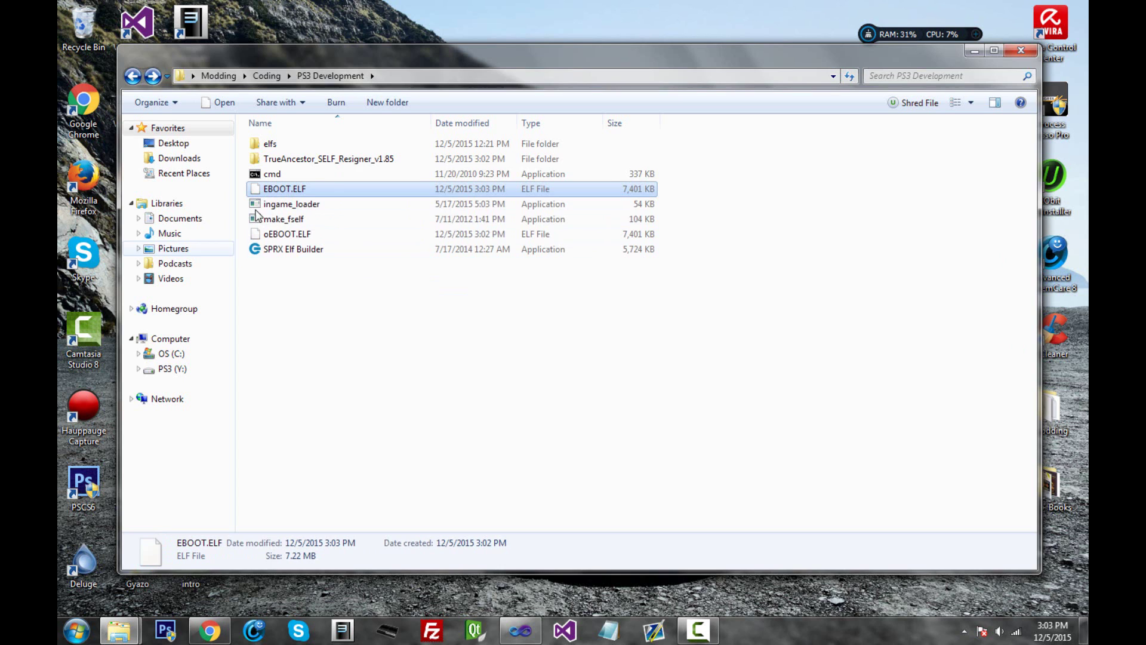
Run make_fself.exe EBOOT.ELF EBOOT.BIN from cmd in PS3 Development, then close the console
click(280, 173)
double_click(277, 179)
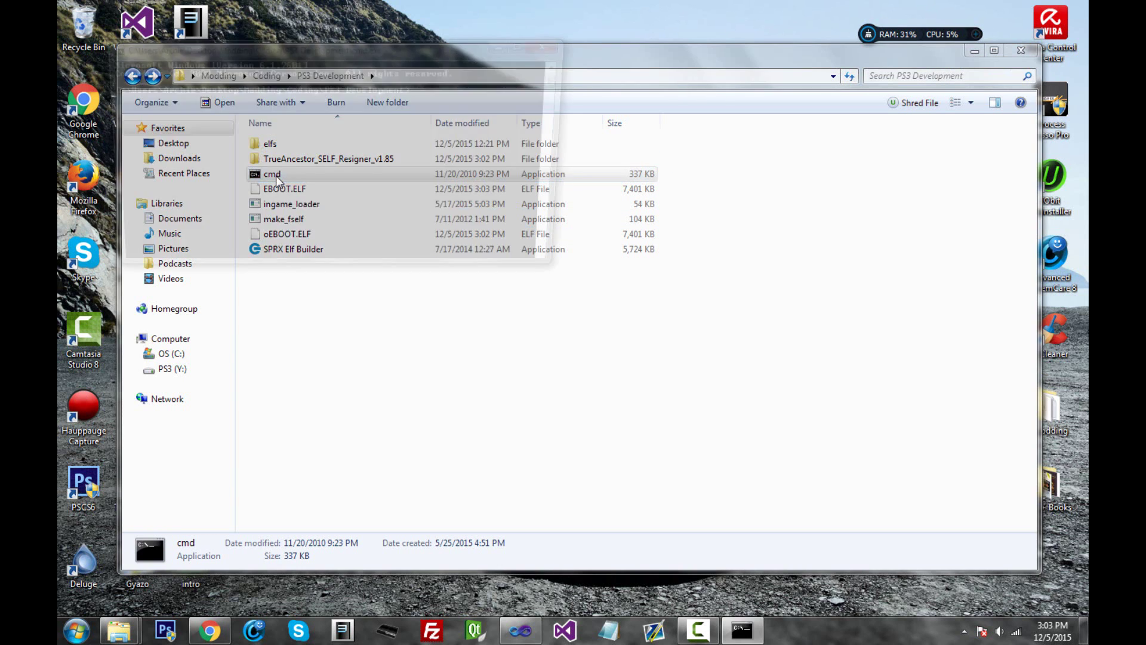
drag(388, 52, 623, 286)
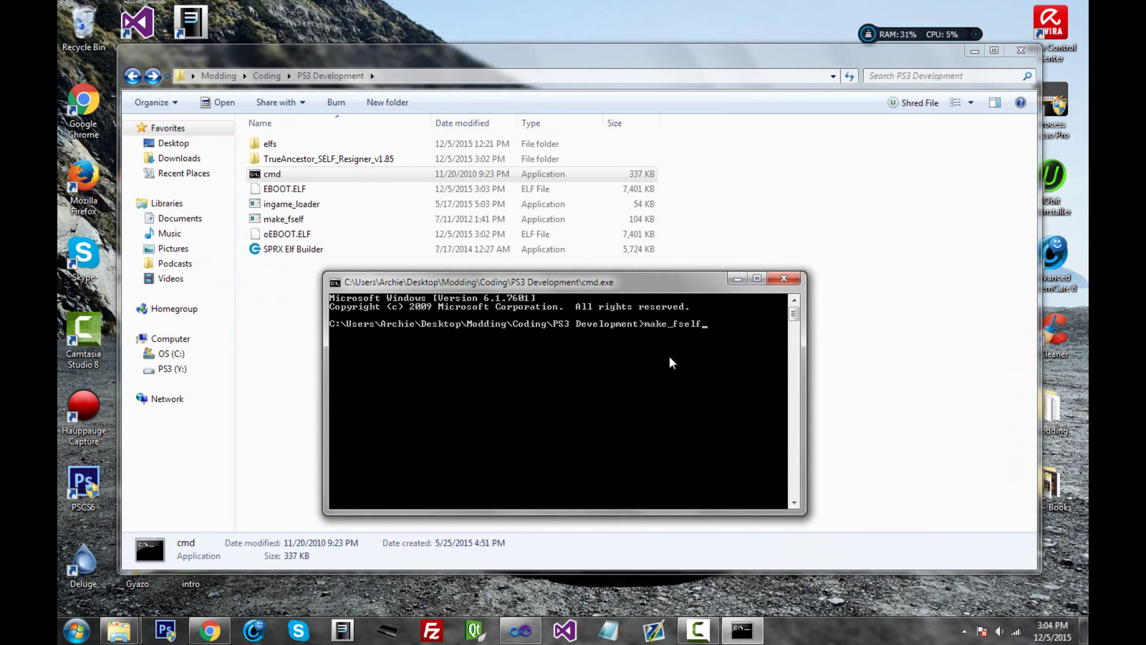
text(make_fself.exe)
text(EBOOT.ELF EBOOT.BIN)
key(Return)
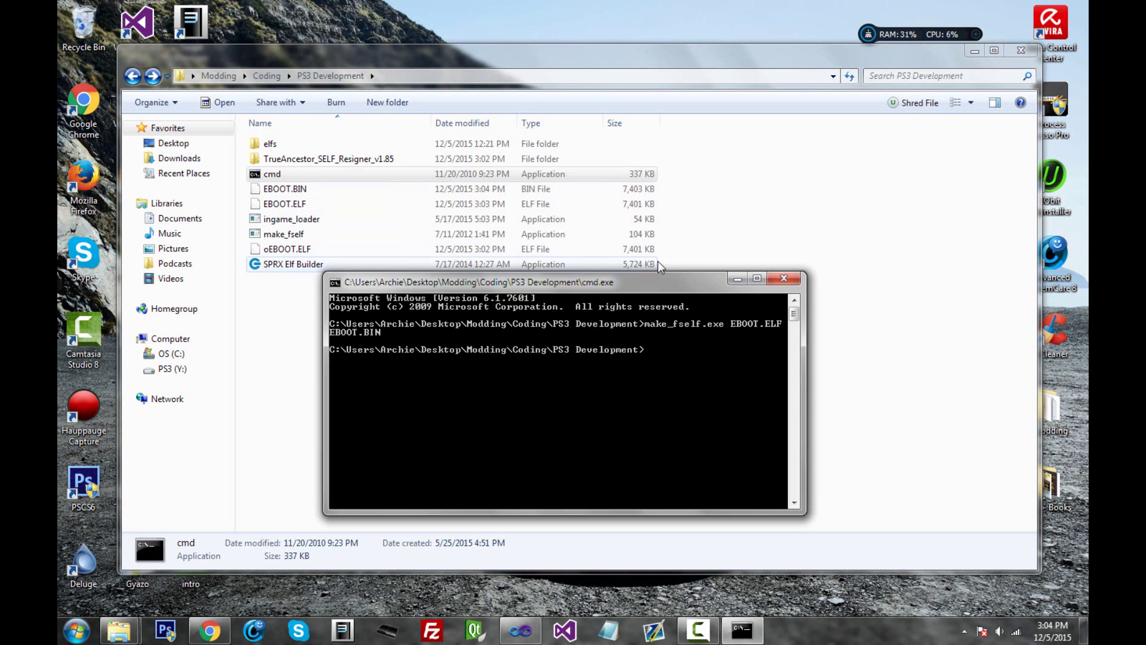
click(800, 282)
Launch ProDG Target Manager and open the connected PS3 target's file explorer
click(236, 188)
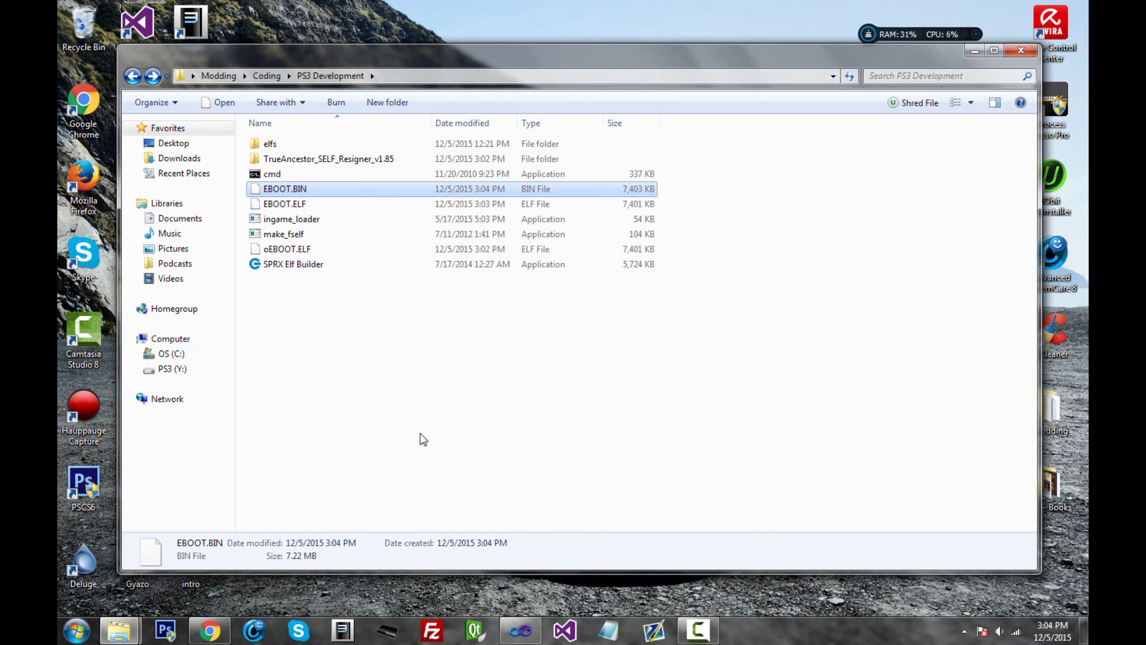
click(344, 633)
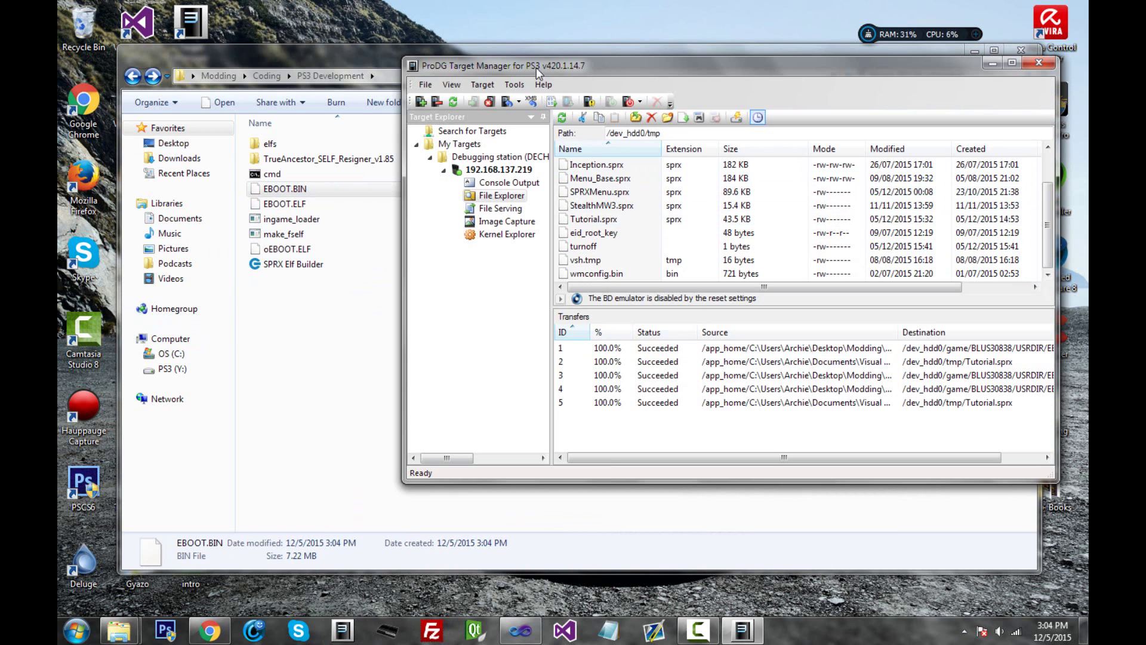
click(493, 170)
right_click(493, 170)
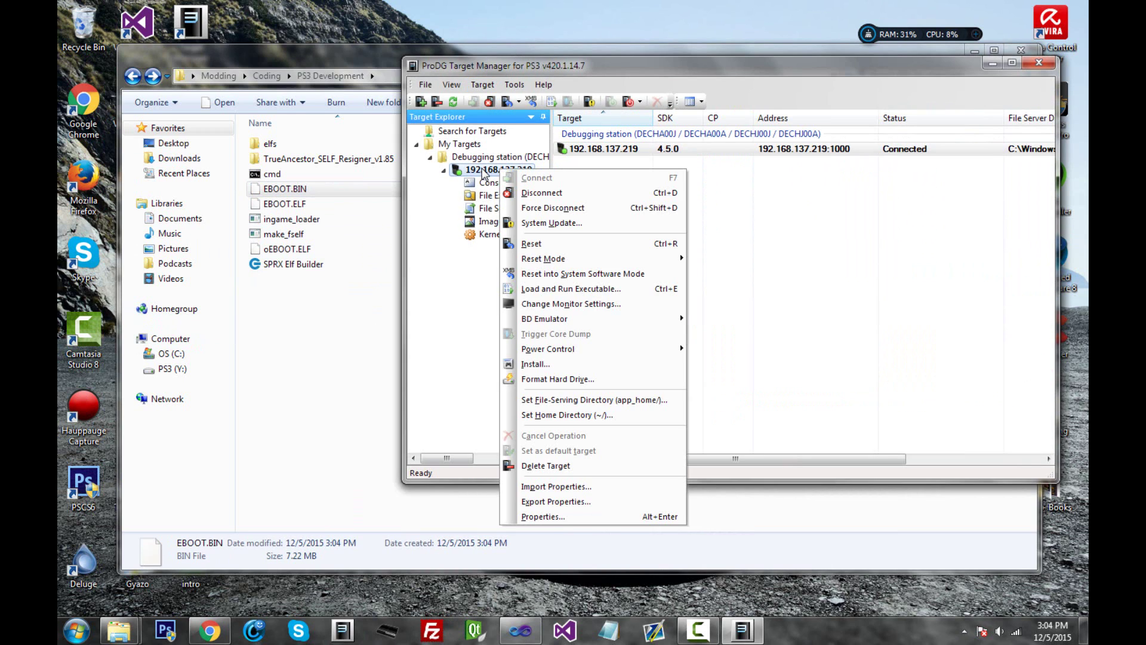
key(Down)
key(Down)
click(487, 197)
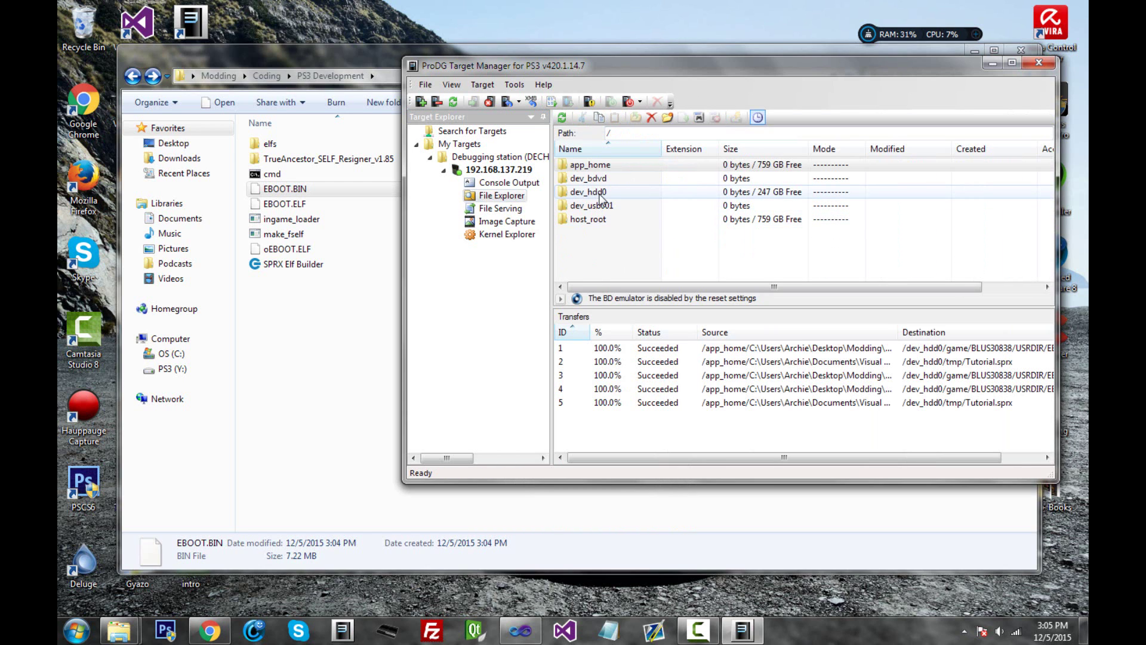
Browse to /dev_hdd0/game/BLUS30838/USRDIR and drag the new EBOOT.BIN in, replacing the old one
double_click(601, 193)
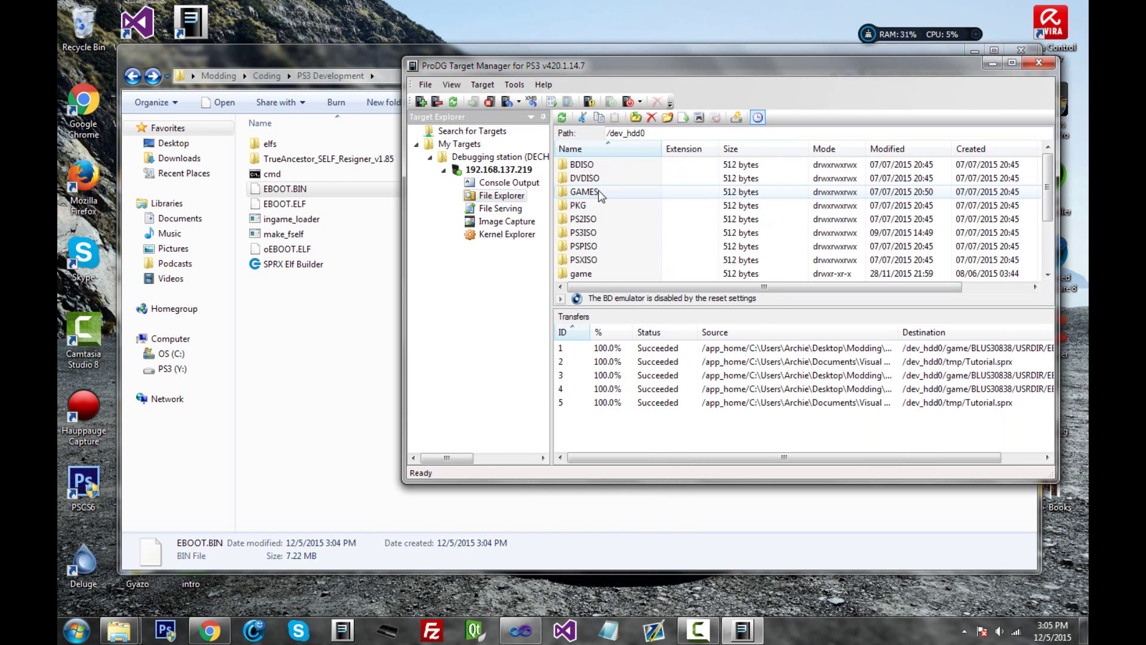
double_click(592, 273)
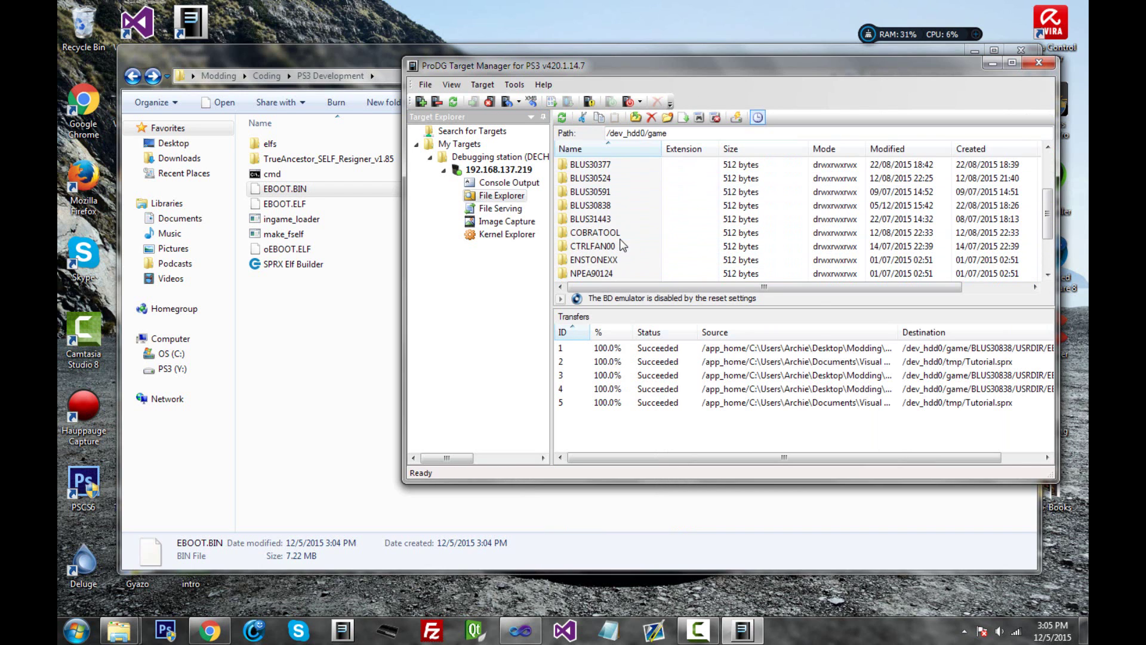
scroll(622, 245, down, 2)
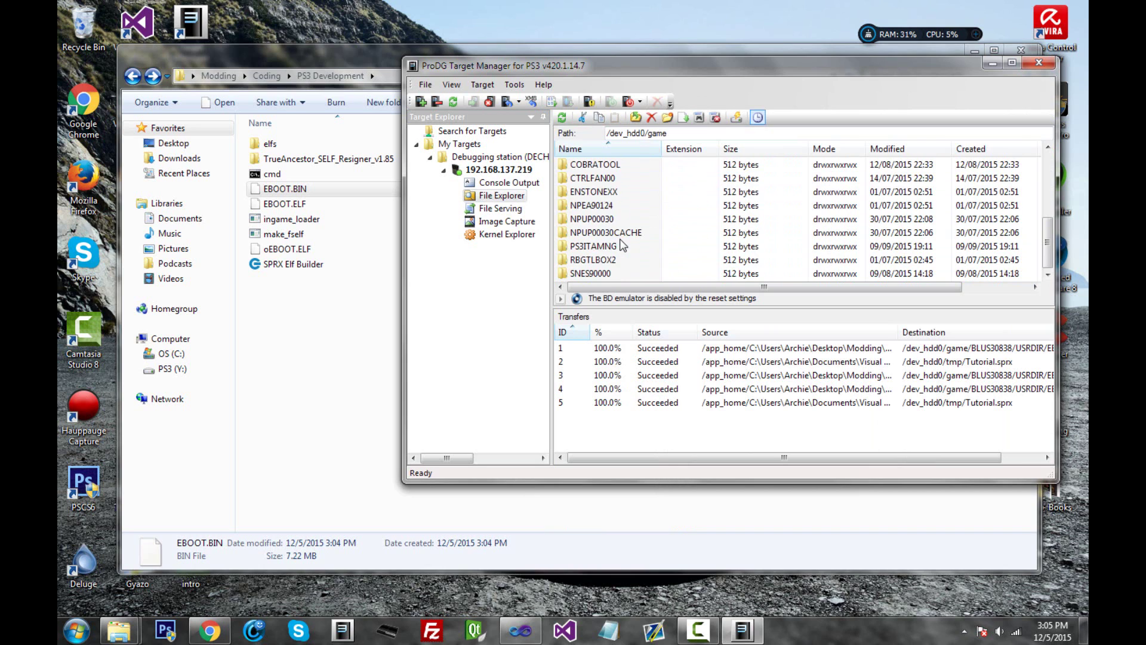
scroll(622, 244, up, 2)
click(603, 219)
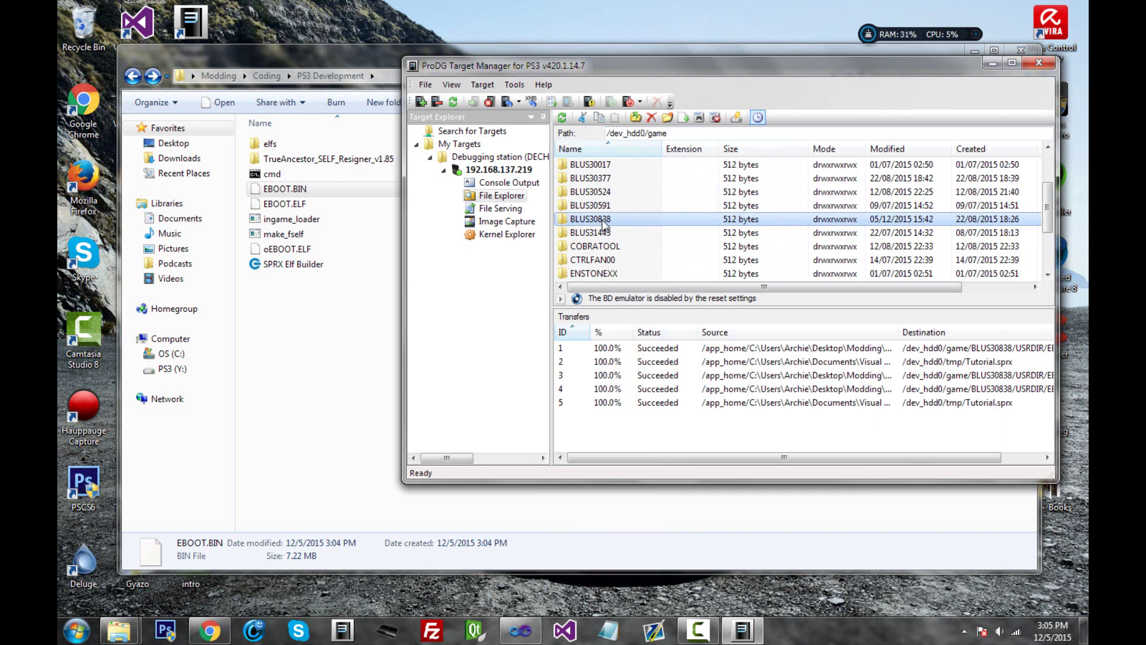
double_click(593, 221)
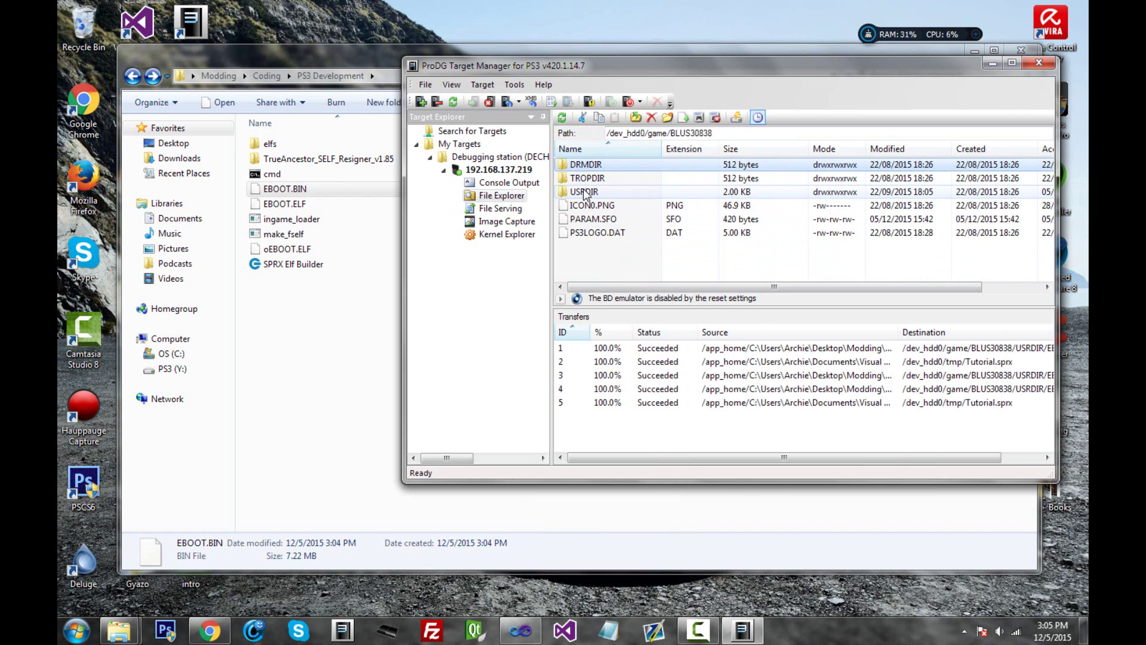
double_click(585, 192)
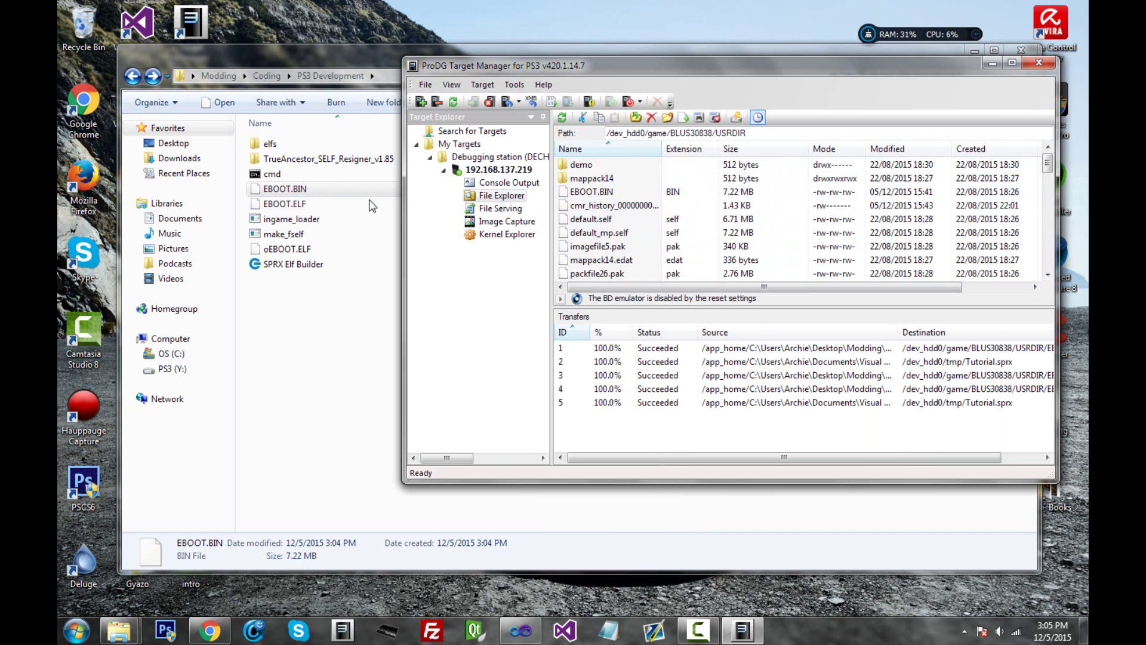
drag(285, 189, 632, 216)
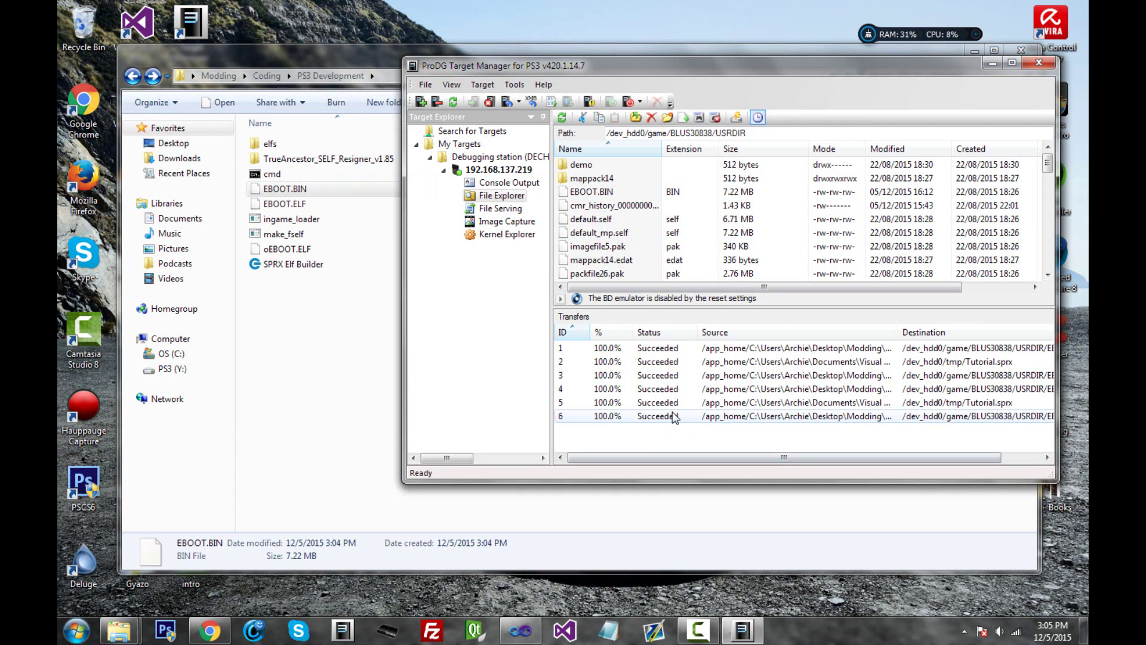
Navigate back up to dev_hdd0 on the PS3 and open its tmp folder
click(636, 117)
click(636, 118)
click(636, 119)
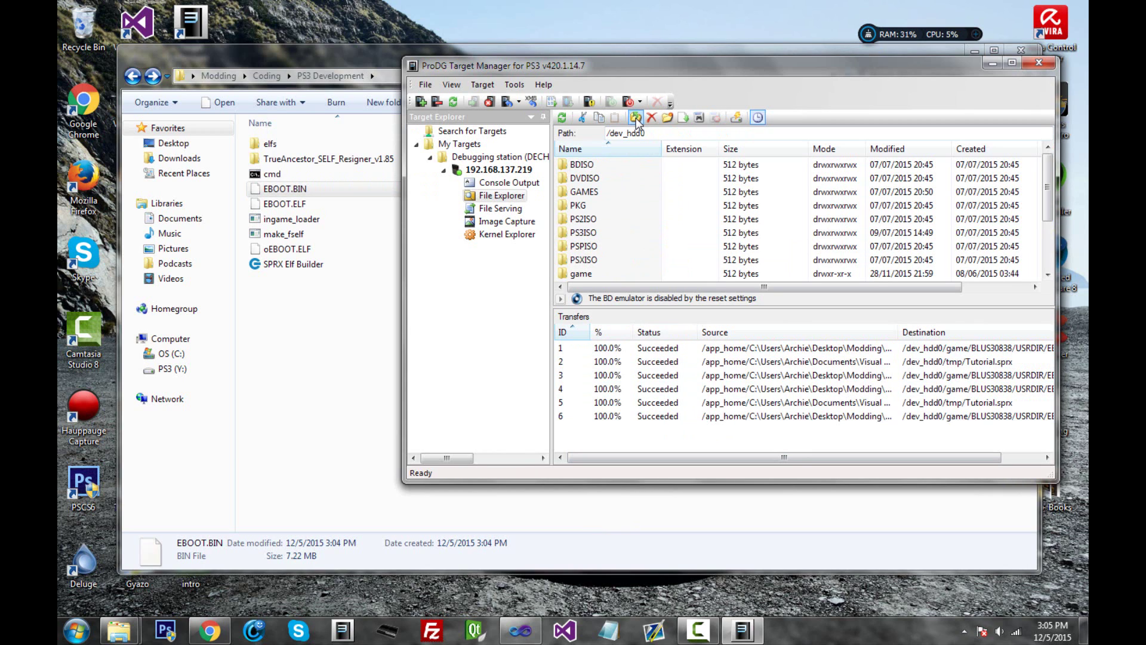
click(637, 118)
double_click(597, 192)
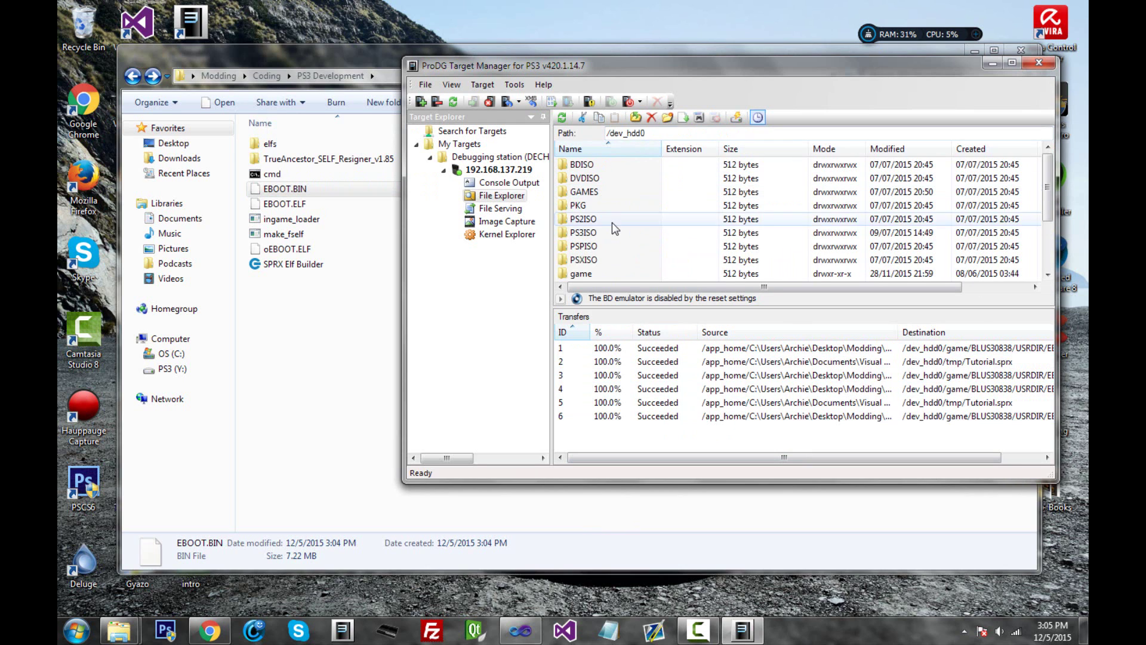
scroll(614, 229, down, 2)
double_click(588, 274)
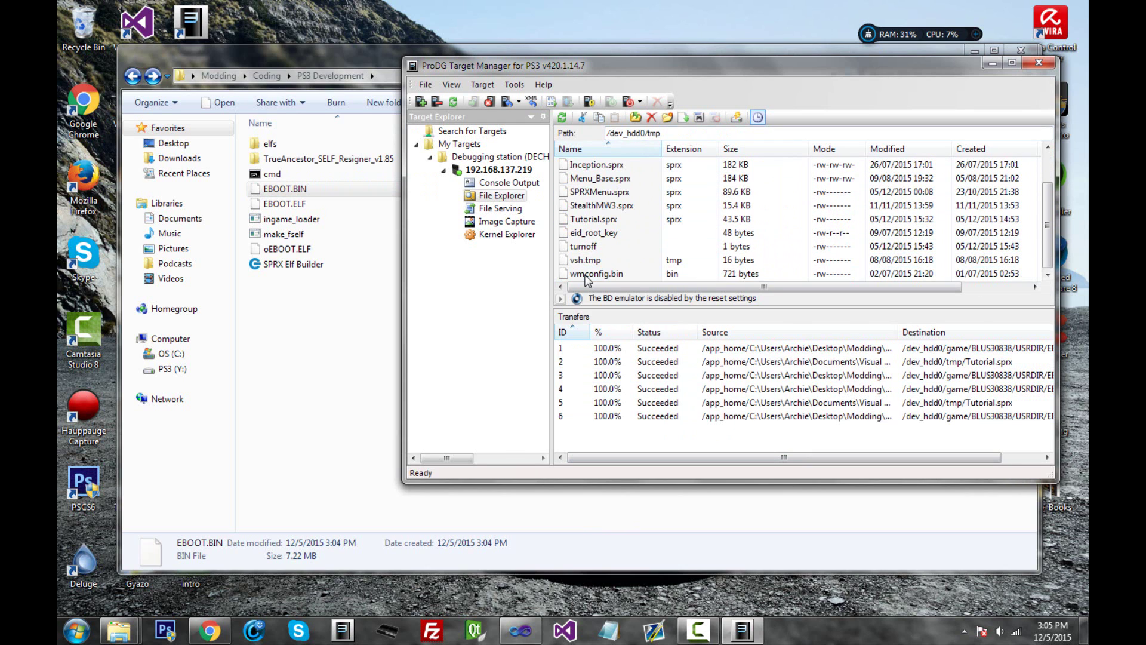
Close PS3 Development, open PS3_Debug, and drag Tutorial.sprx into /dev_hdd0/tmp
click(346, 333)
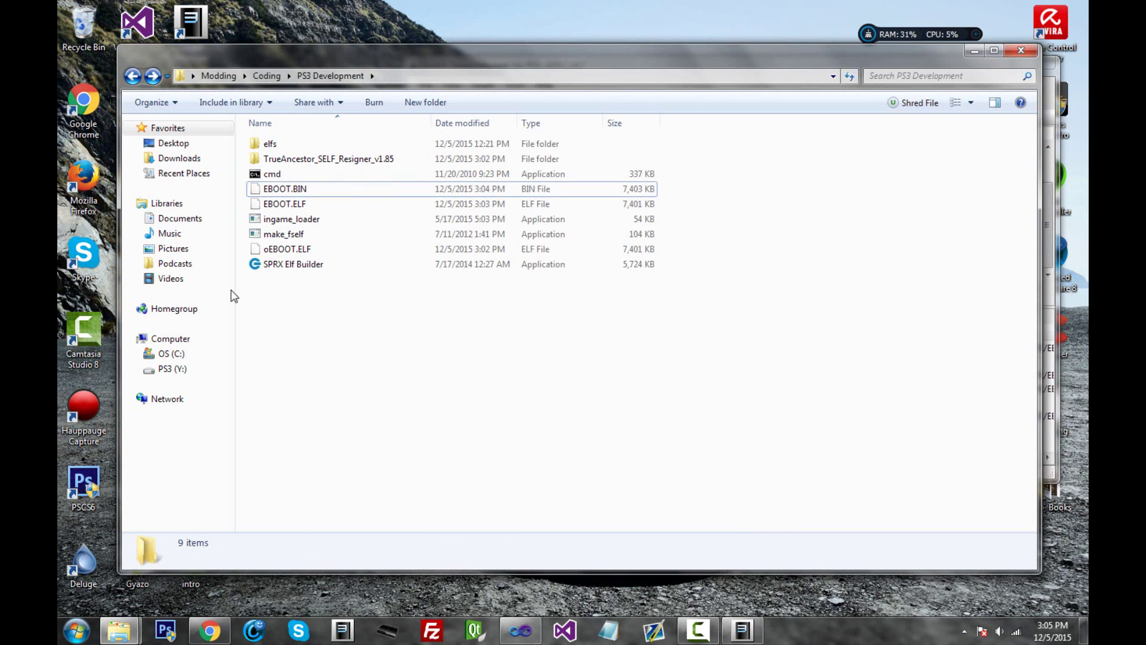
click(1021, 53)
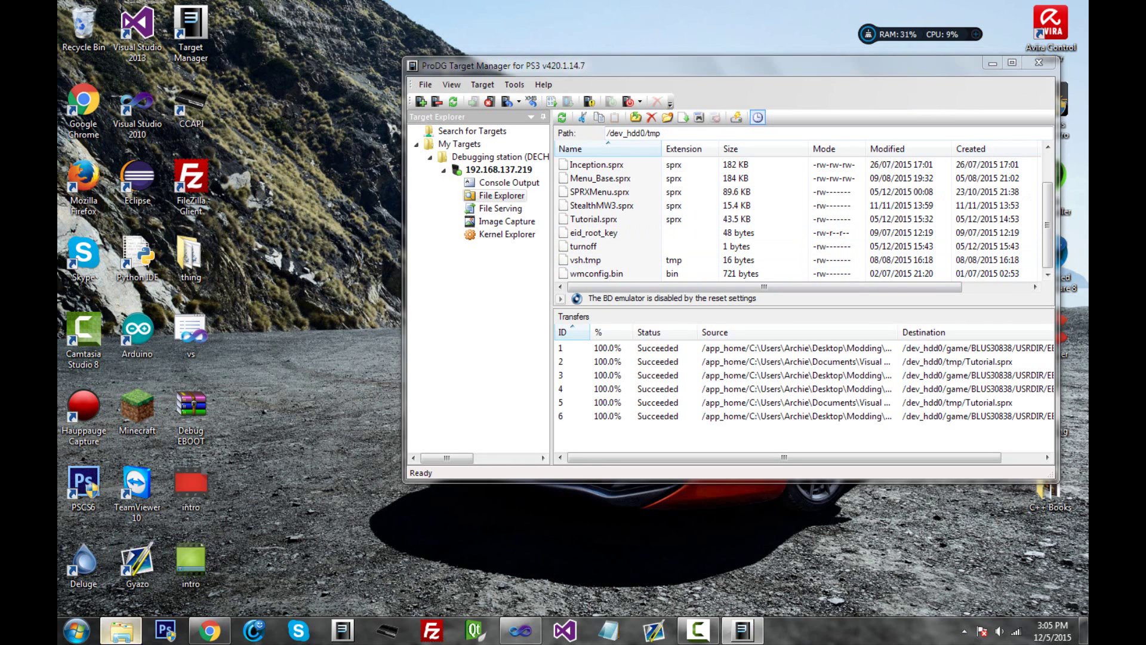
click(121, 631)
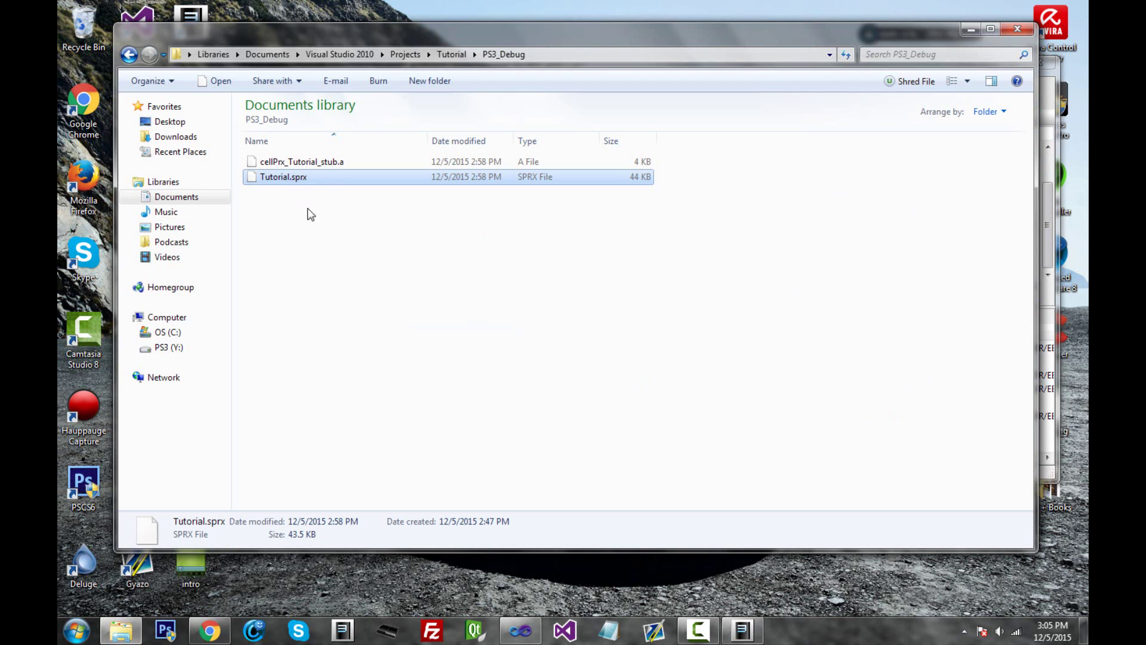
drag(272, 37, 484, 342)
drag(478, 485, 615, 259)
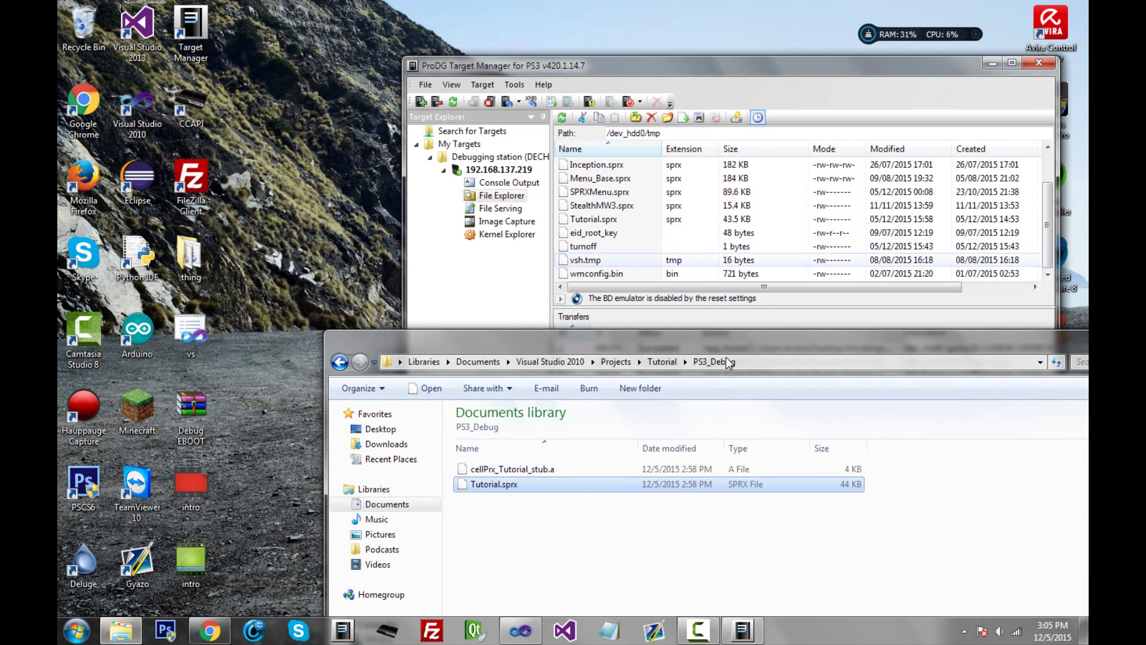
drag(800, 340, 564, 54)
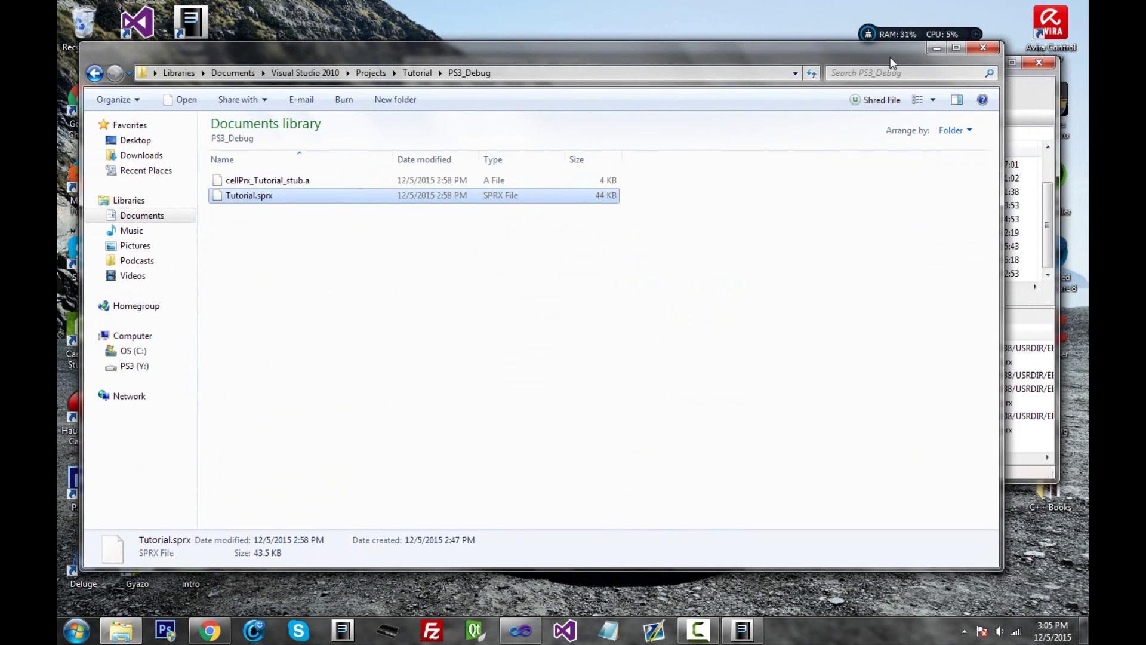
click(982, 47)
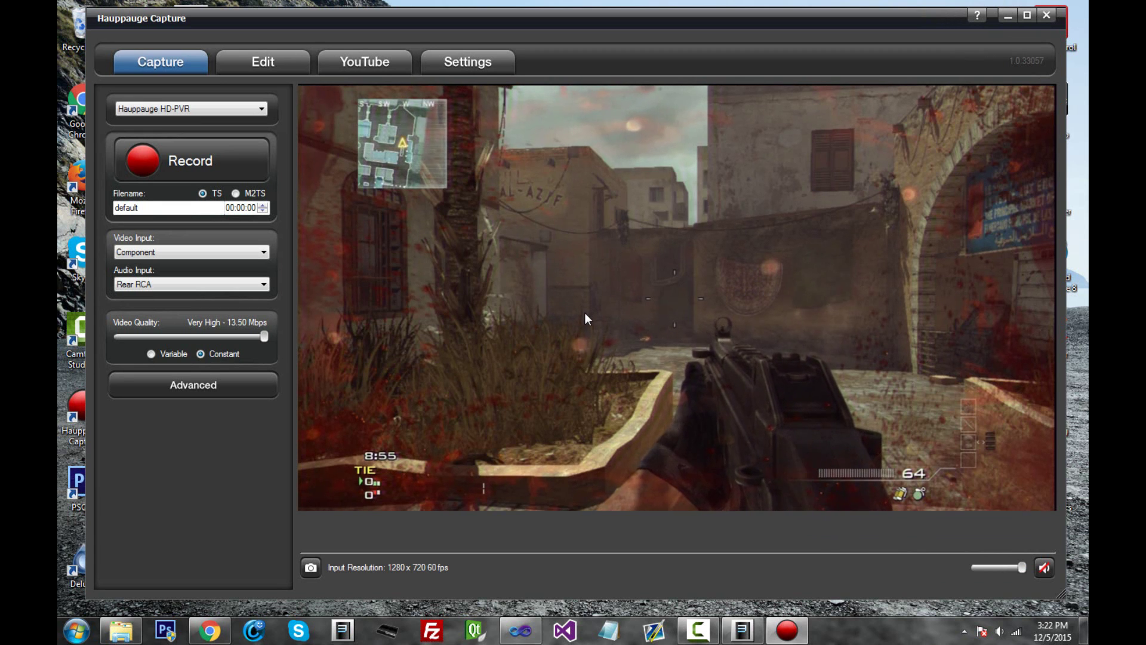
click(519, 629)
click(431, 409)
scroll(431, 398, up, 2)
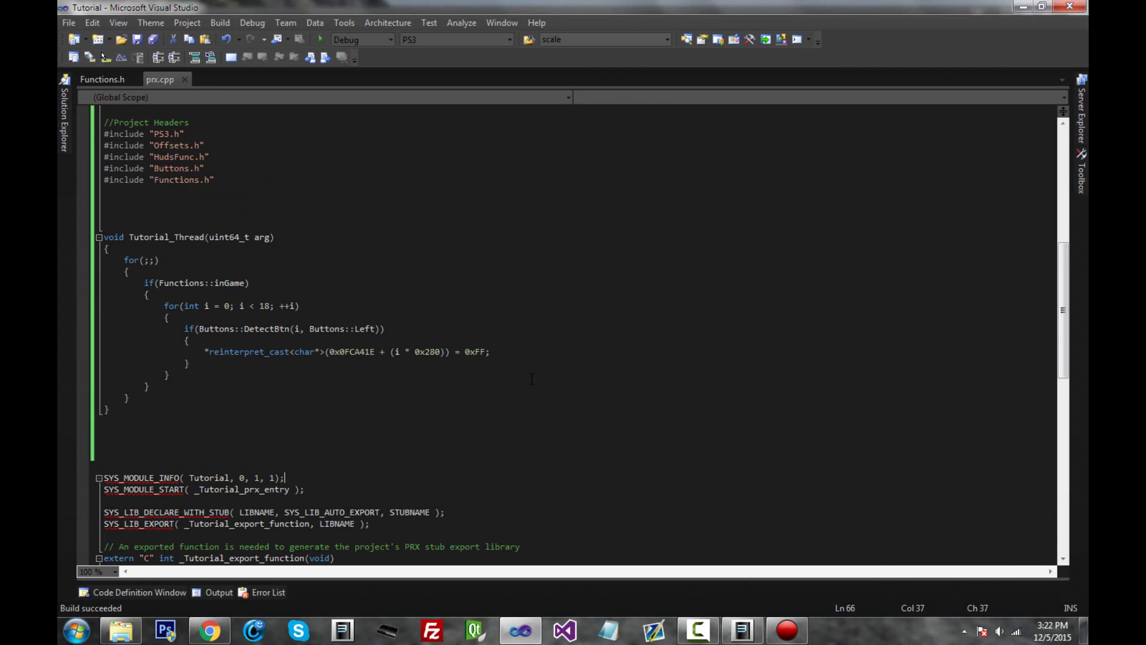
click(101, 80)
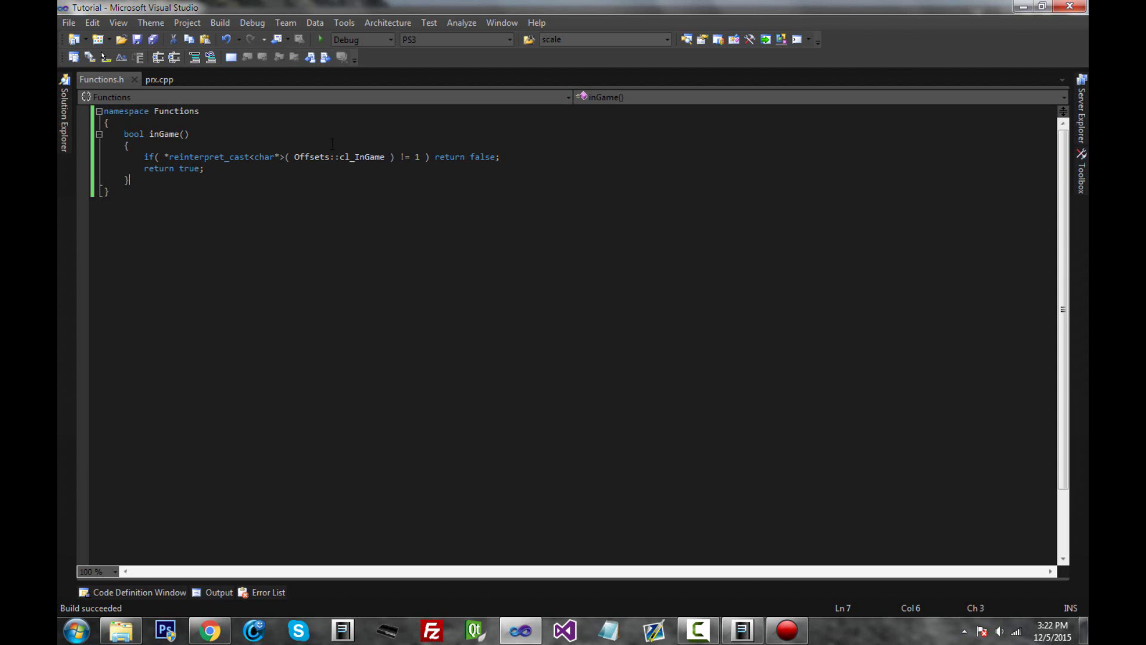
click(158, 79)
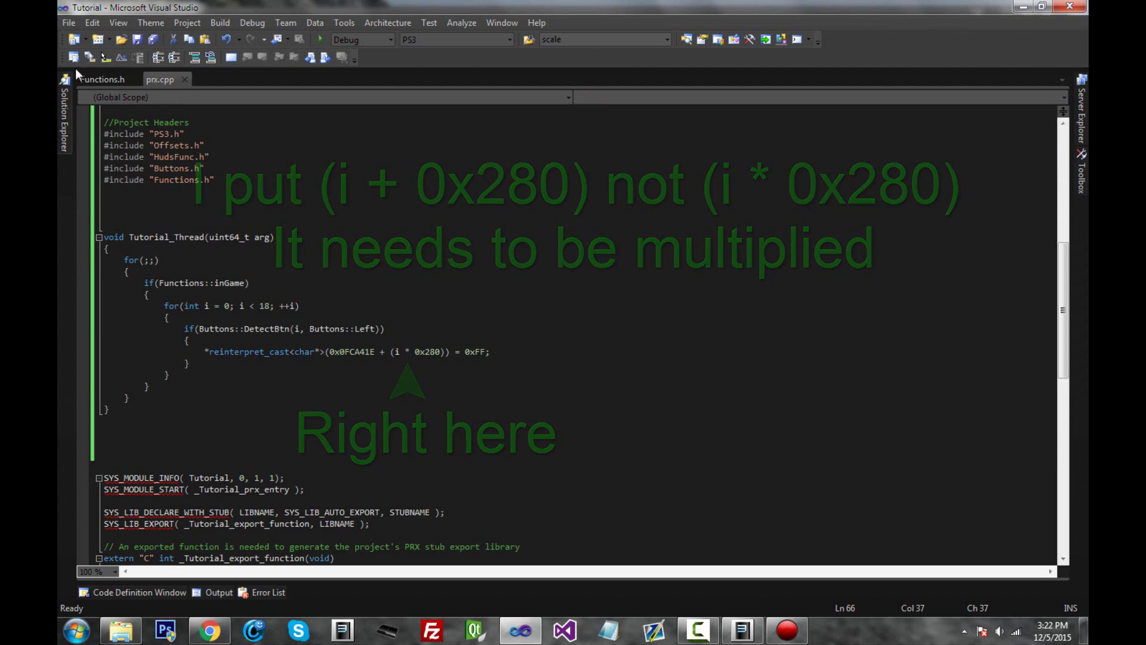
click(64, 83)
click(102, 80)
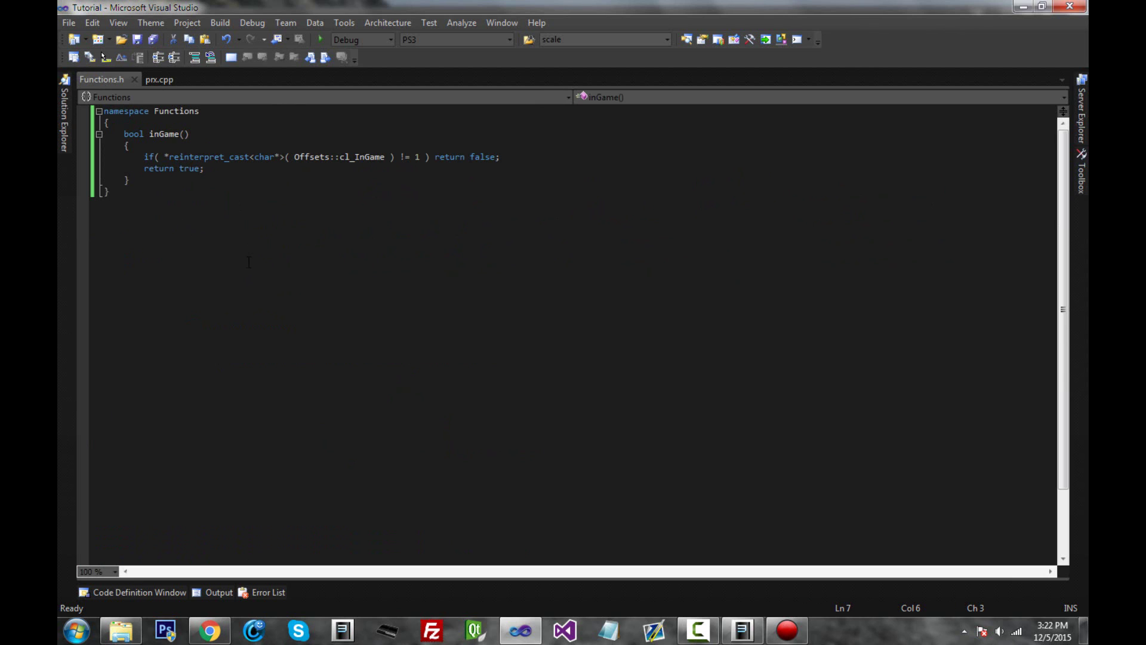
click(158, 80)
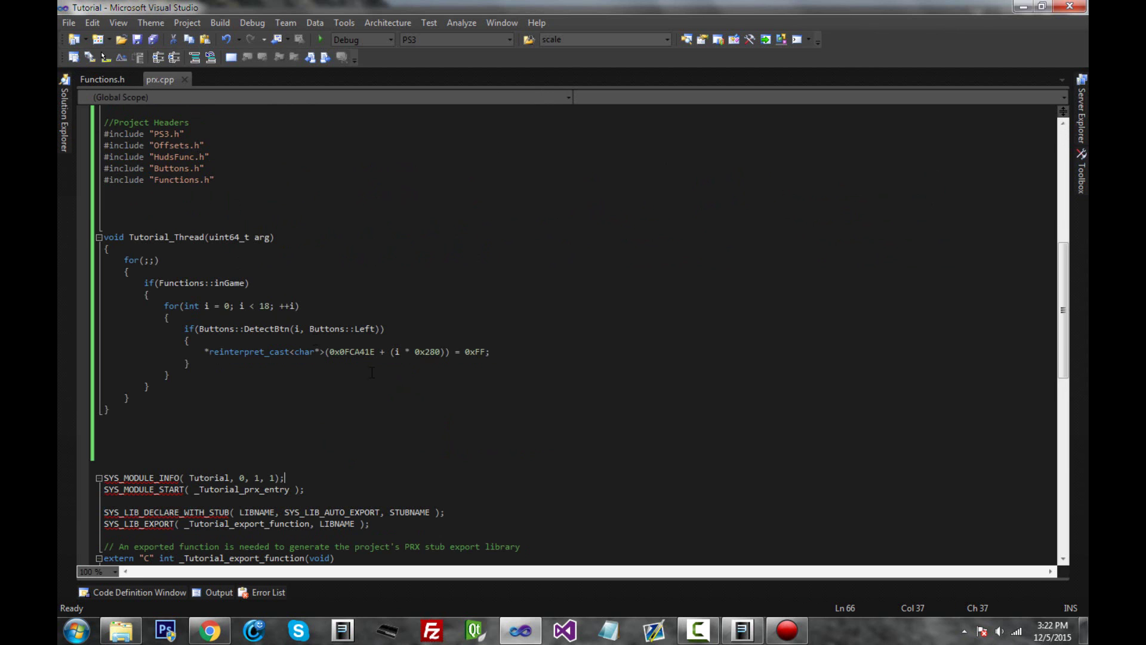
click(786, 629)
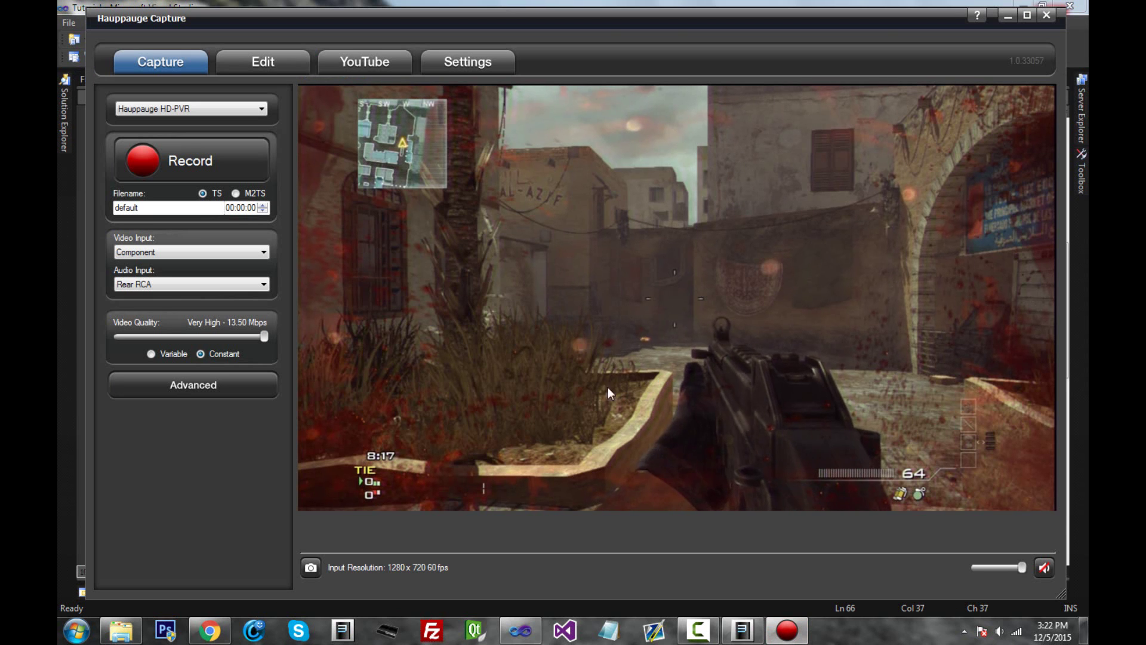
Minimize the Hauppauge Capture game view to bring Visual Studio's prx.cpp back into view
click(1011, 18)
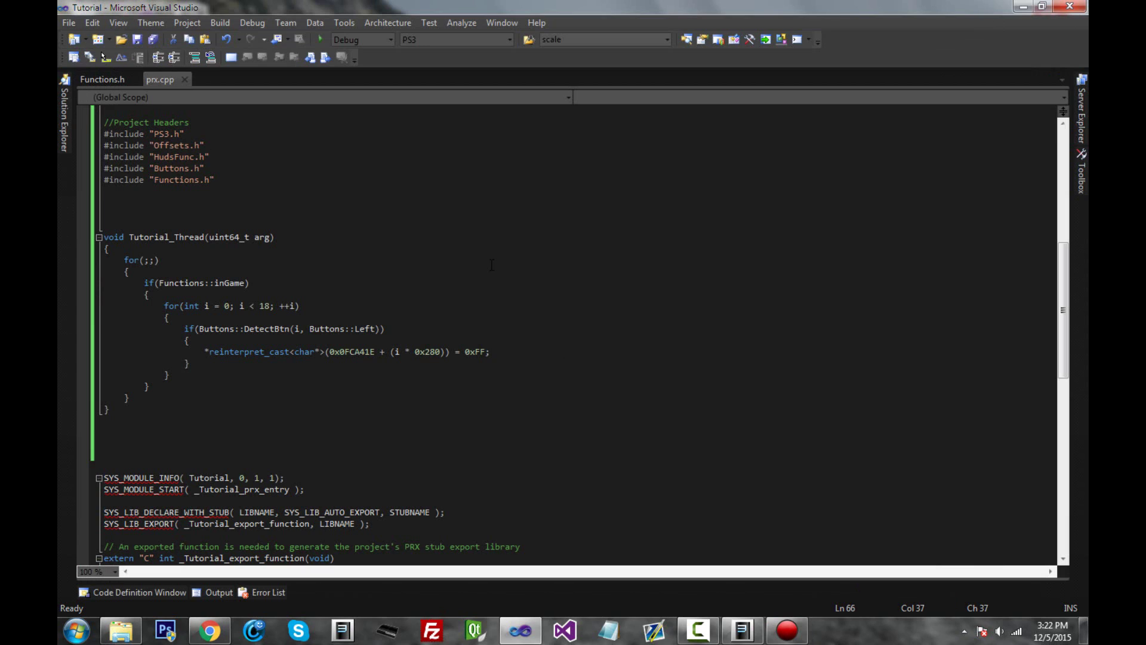